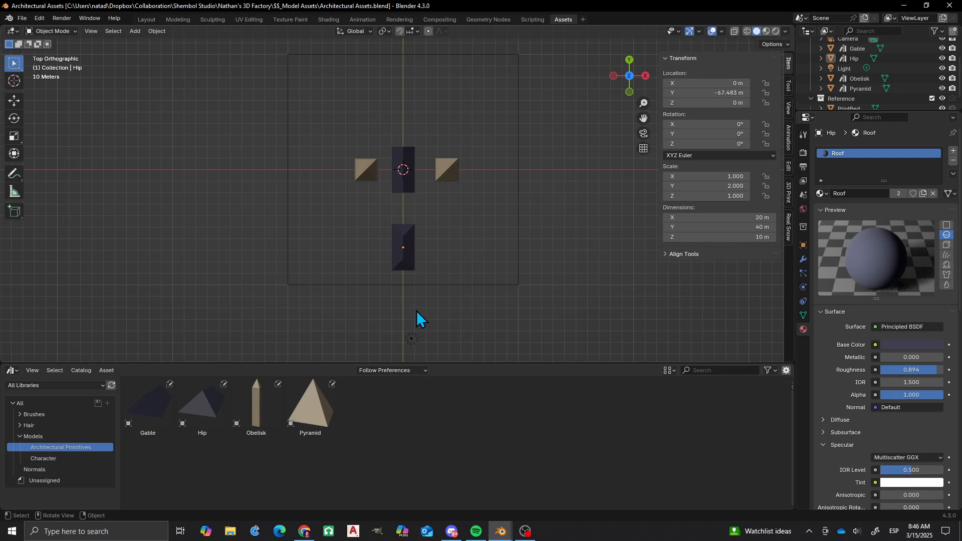
# - Examine the existing roof, obelisk and pyramid models and browse the All and Unassigned asset catalogs
pyautogui.moveTo(461, 299); pyautogui.dragTo(436, 275, button='middle')
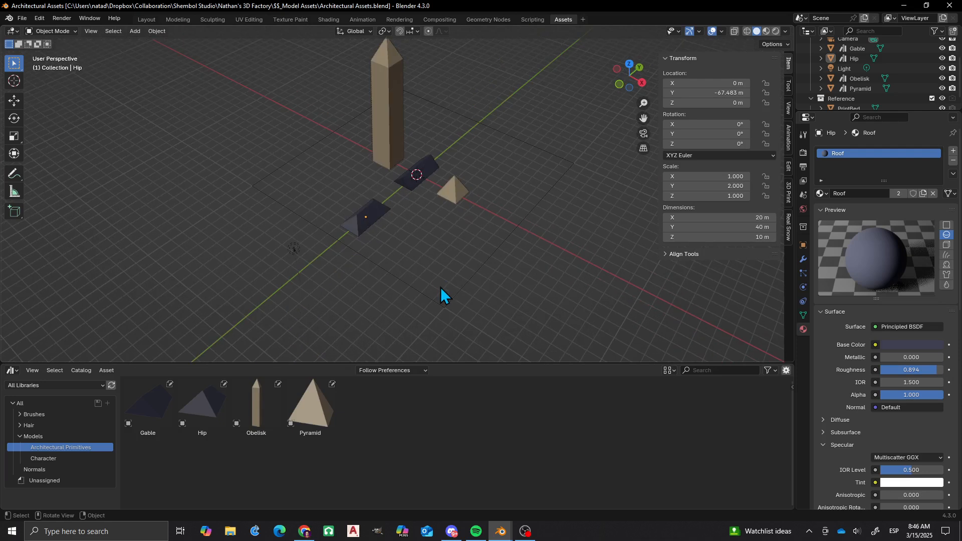
pyautogui.click(132, 389)
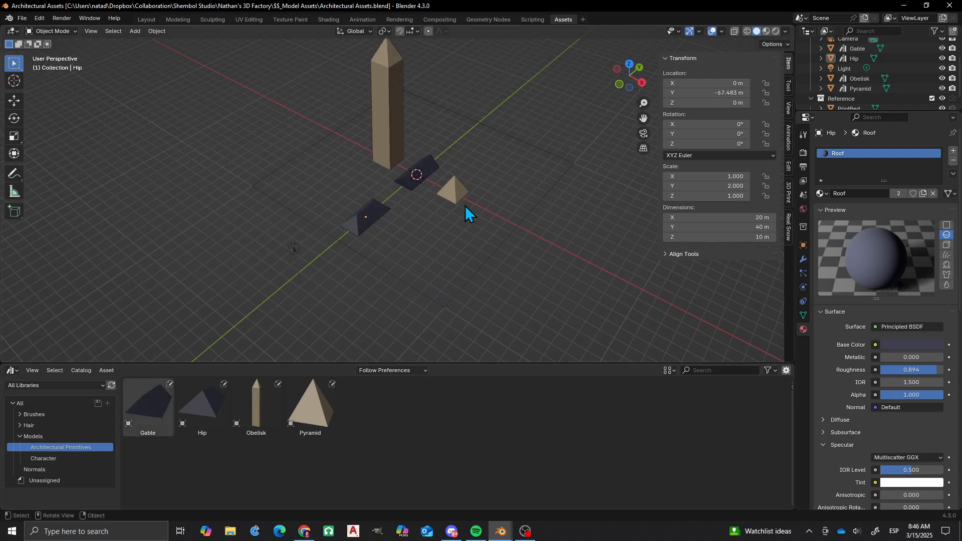
pyautogui.scroll(2, 465, 205)
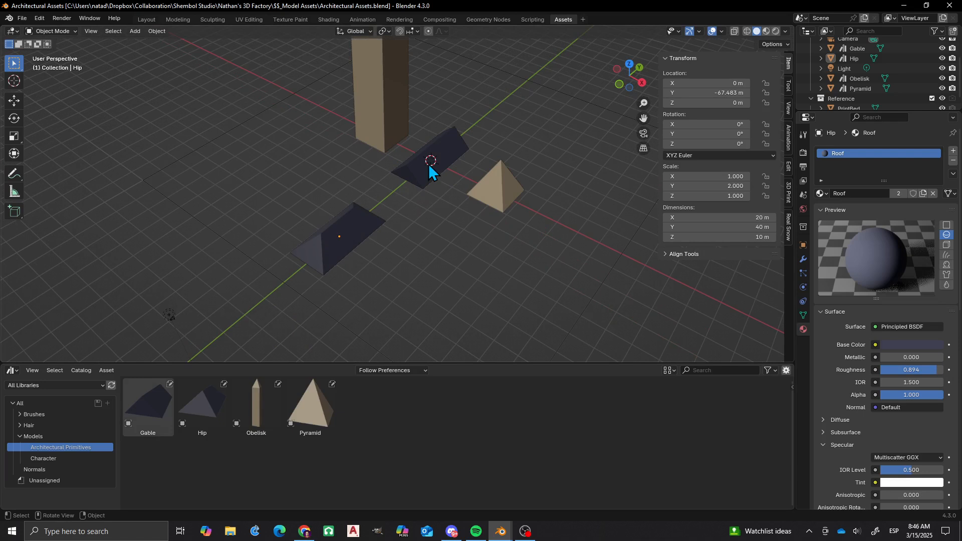
pyautogui.click(50, 479)
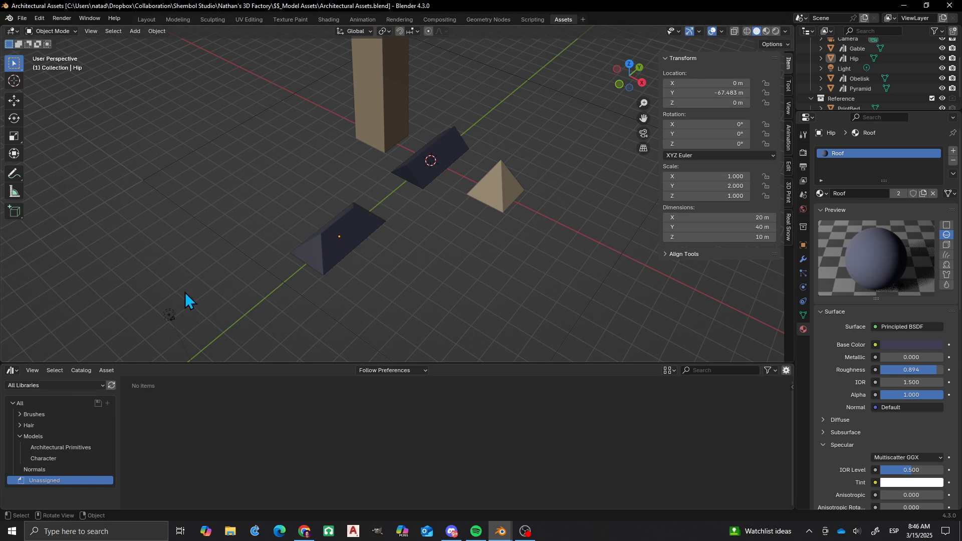
pyautogui.click(97, 402)
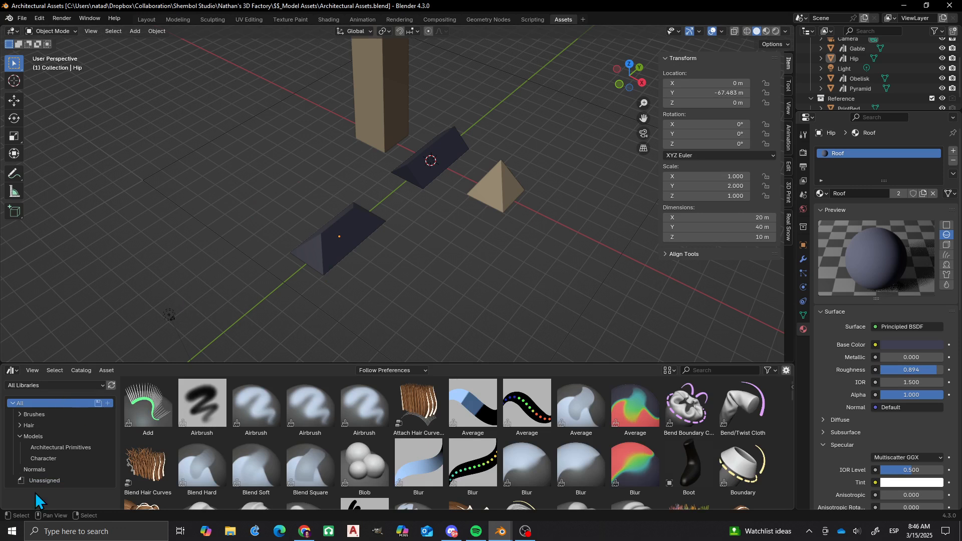
pyautogui.click(59, 480)
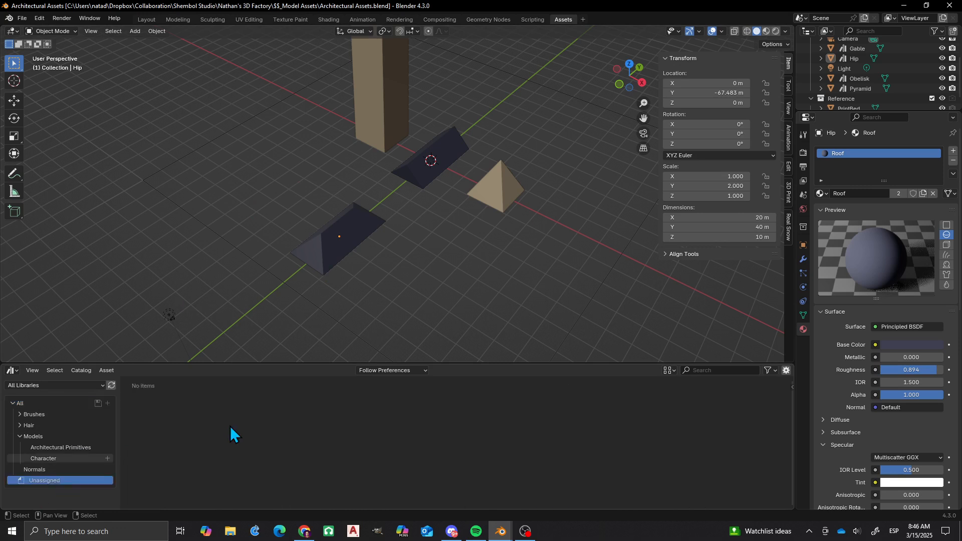
# - Add a UV sphere at the world origin with a radius of 10 m
pyautogui.hotkey('shift', 'a')
pyautogui.click(408, 233)
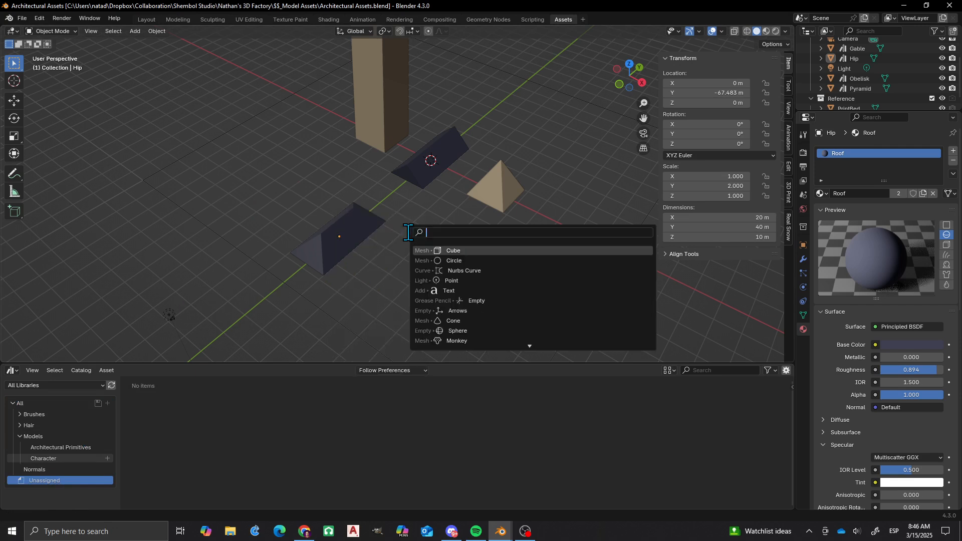
pyautogui.write('uv s')
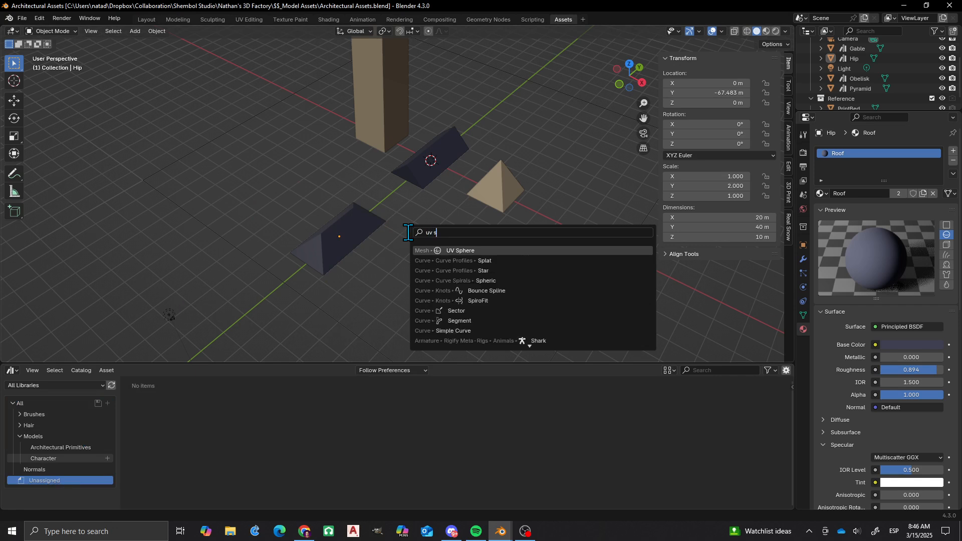
pyautogui.write('phere')
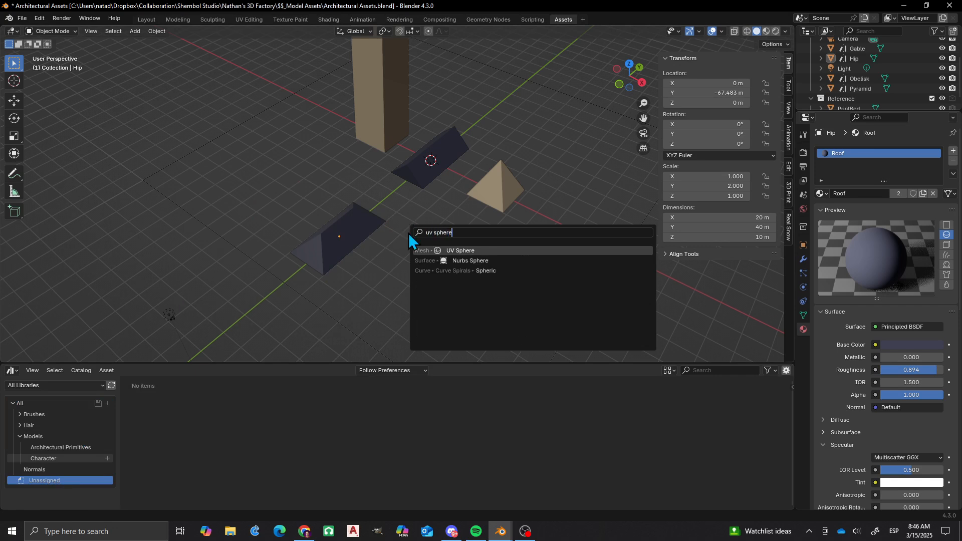
pyautogui.press('Return')
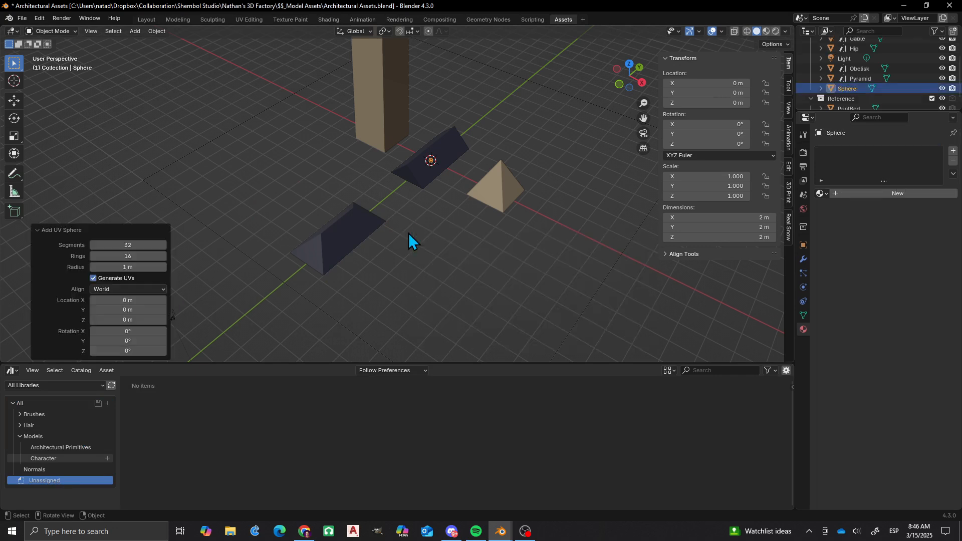
pyautogui.click(134, 270)
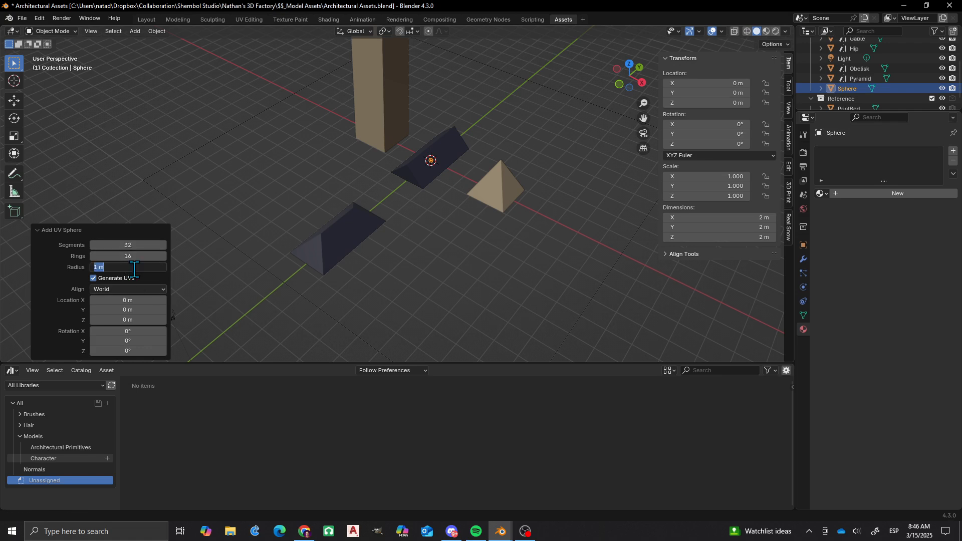
pyautogui.write('10')
pyautogui.press('Return')
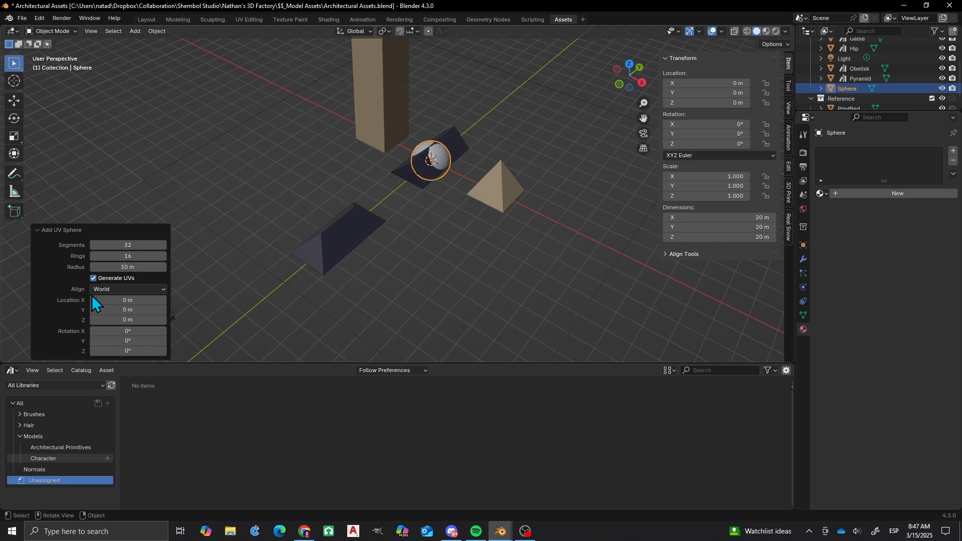
# - Put the sphere into Edit Mode in front view and switch the display to wireframe so hidden vertices are selectable
pyautogui.scroll(5, 429, 196)
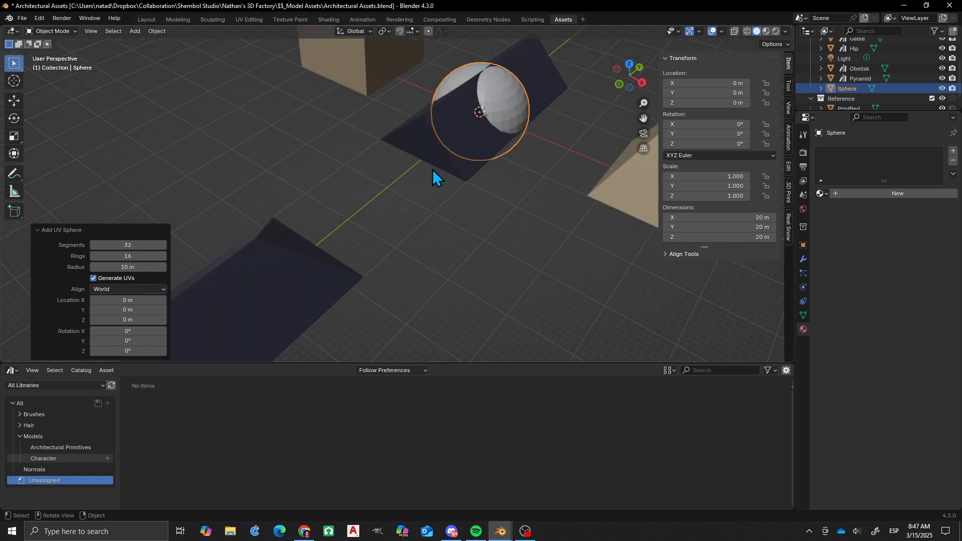
pyautogui.scroll(-2, 420, 138)
pyautogui.keyDown('shift'); pyautogui.moveTo(405, 158); pyautogui.dragTo(352, 199, button='middle'); pyautogui.keyUp('shift')
pyautogui.press('KP_1')
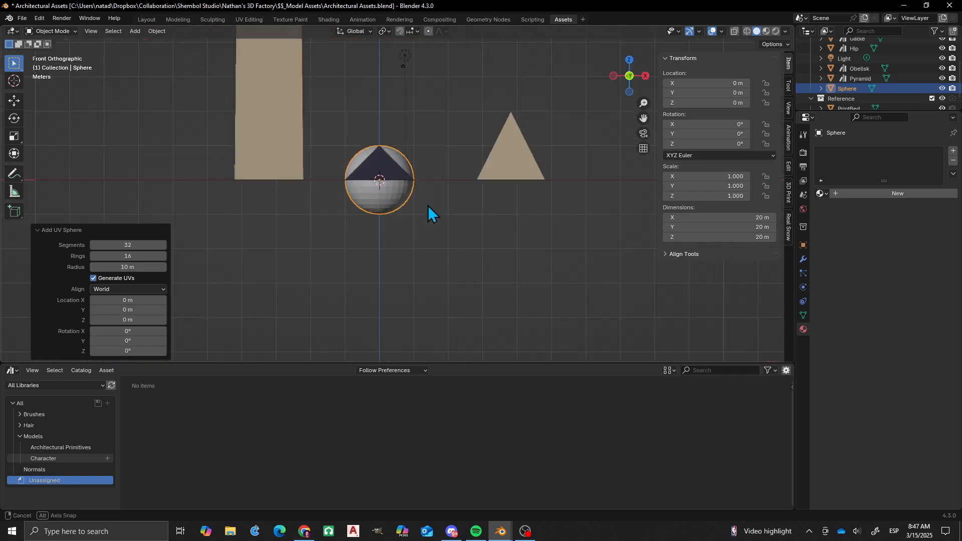
pyautogui.scroll(2, 372, 189)
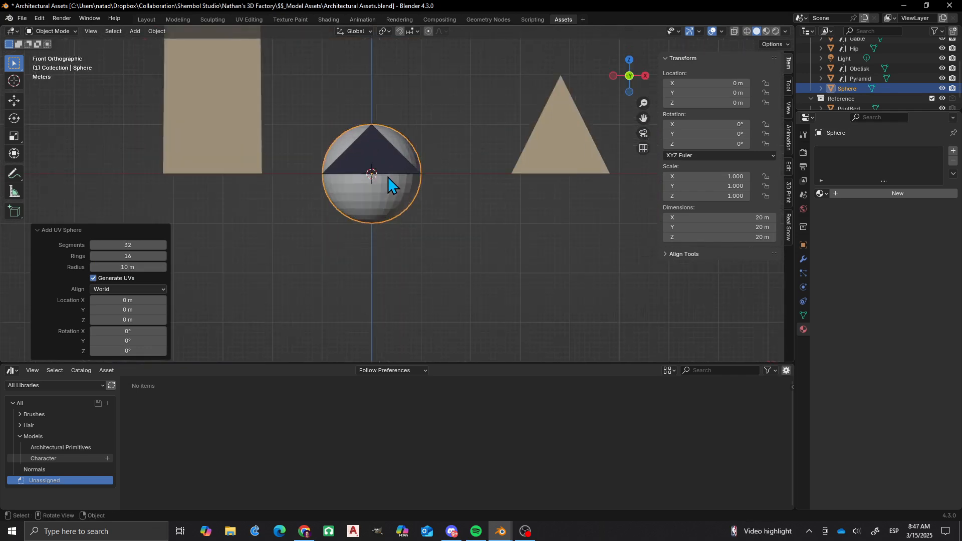
pyautogui.scroll(3, 388, 176)
pyautogui.press('Tab')
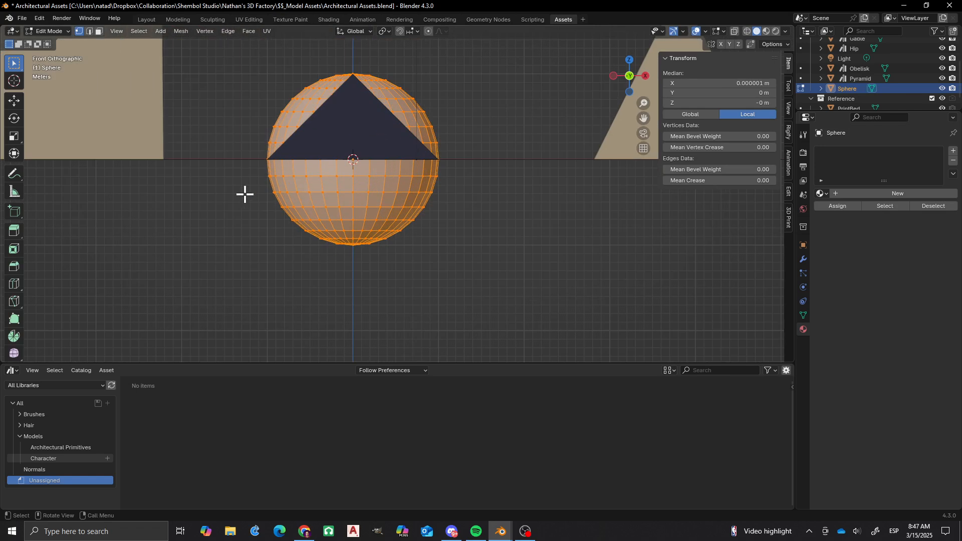
pyautogui.hotkey('alt', 'a')
pyautogui.press('c')
pyautogui.moveTo(271, 181)
pyautogui.mouseDown()
pyautogui.moveTo(354, 172)
pyautogui.moveTo(427, 212)
pyautogui.moveTo(311, 228)
pyautogui.mouseUp()
pyautogui.rightClick(273, 240)
pyautogui.press('z')
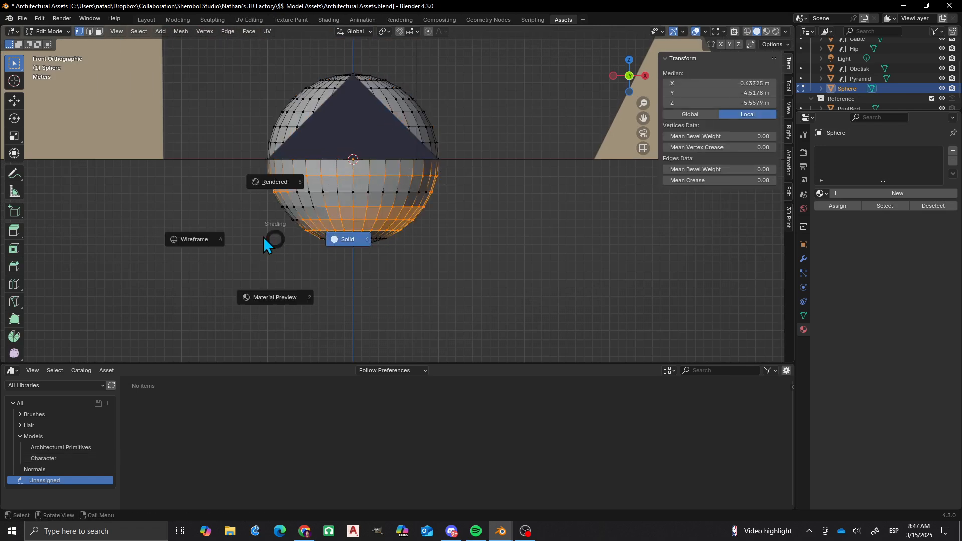
pyautogui.click(206, 239)
# - Circle-select the vertices across the sphere's lower half and delete them
pyautogui.press('c')
pyautogui.moveTo(268, 186)
pyautogui.mouseDown()
pyautogui.moveTo(449, 198)
pyautogui.moveTo(316, 236)
pyautogui.moveTo(281, 196)
pyautogui.moveTo(397, 212)
pyautogui.mouseUp()
pyautogui.rightClick(235, 225)
pyautogui.press('c')
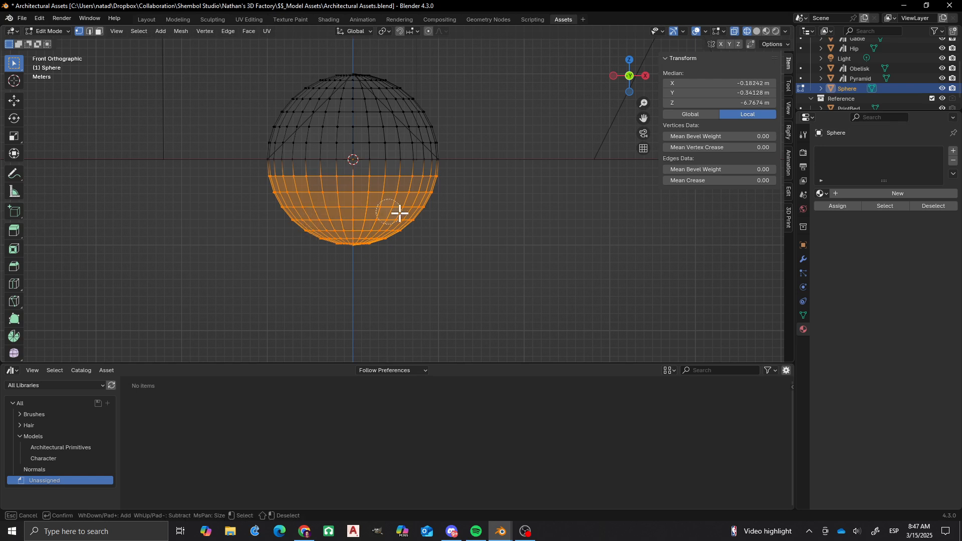
pyautogui.rightClick(456, 238)
pyautogui.press('x')
pyautogui.click(455, 240)
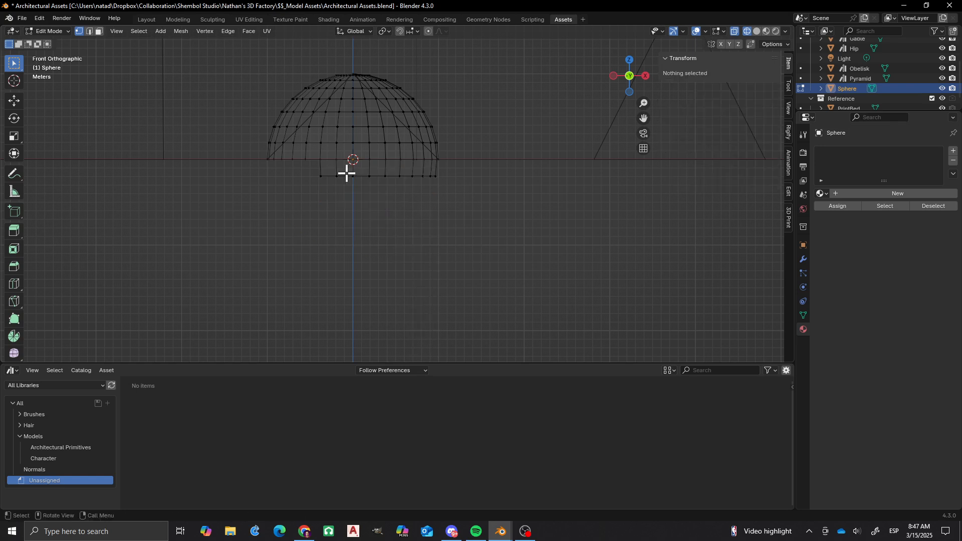
# - Delete the leftover row of vertices just below the sphere's equator
pyautogui.scroll(3, 344, 155)
pyautogui.press('c')
pyautogui.moveTo(264, 163); pyautogui.dragTo(468, 171)
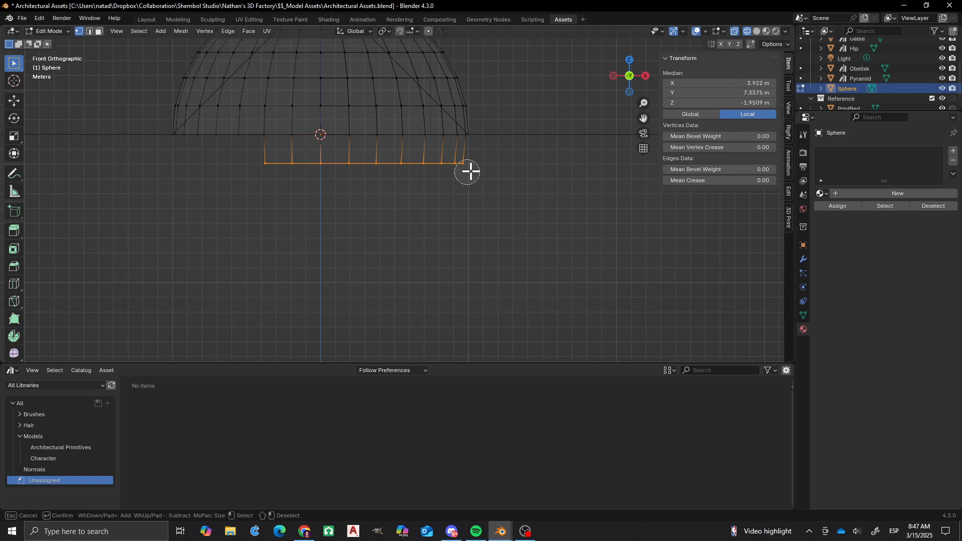
pyautogui.rightClick(481, 202)
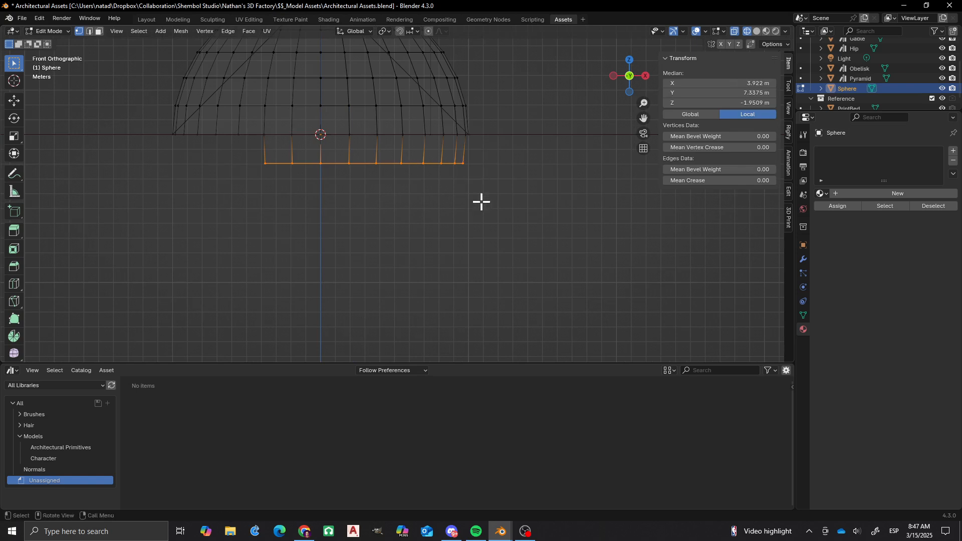
pyautogui.press('x')
pyautogui.click(481, 201)
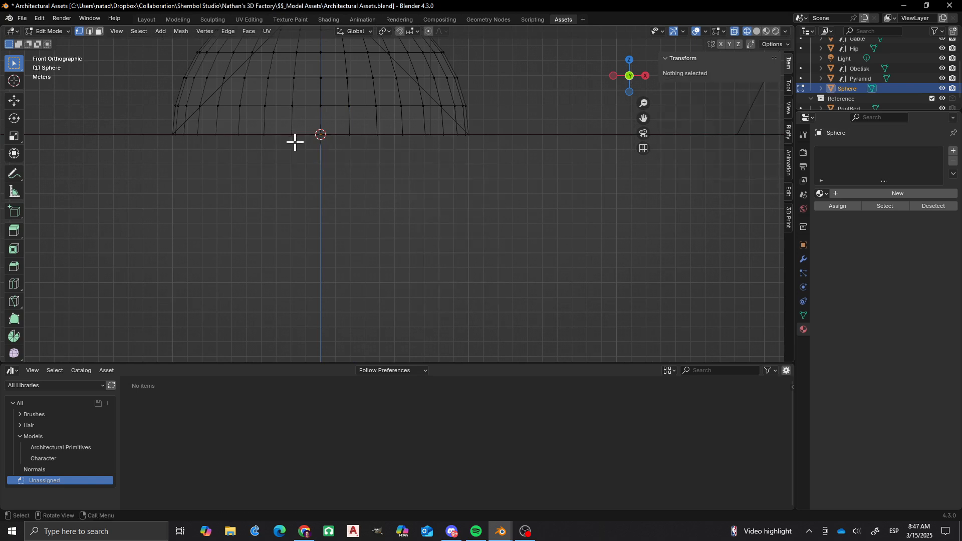
# - Close the hemisphere's open base by extruding its bottom edge loop and scaling it to 0 at the centre
pyautogui.scroll(-4, 314, 136)
pyautogui.moveTo(314, 135); pyautogui.dragTo(285, 191, button='middle')
pyautogui.scroll(2, 384, 201)
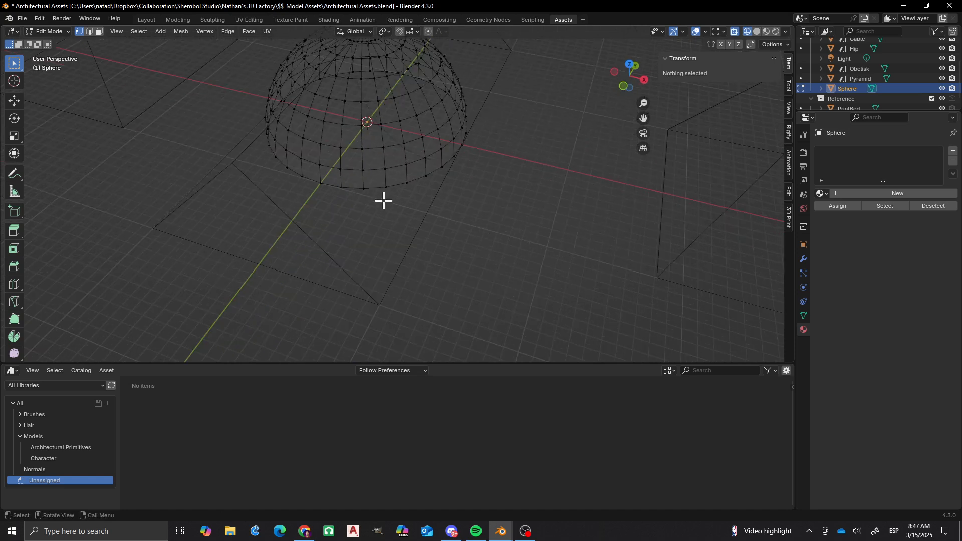
pyautogui.keyDown('alt'); pyautogui.click(355, 188); pyautogui.keyUp('alt')
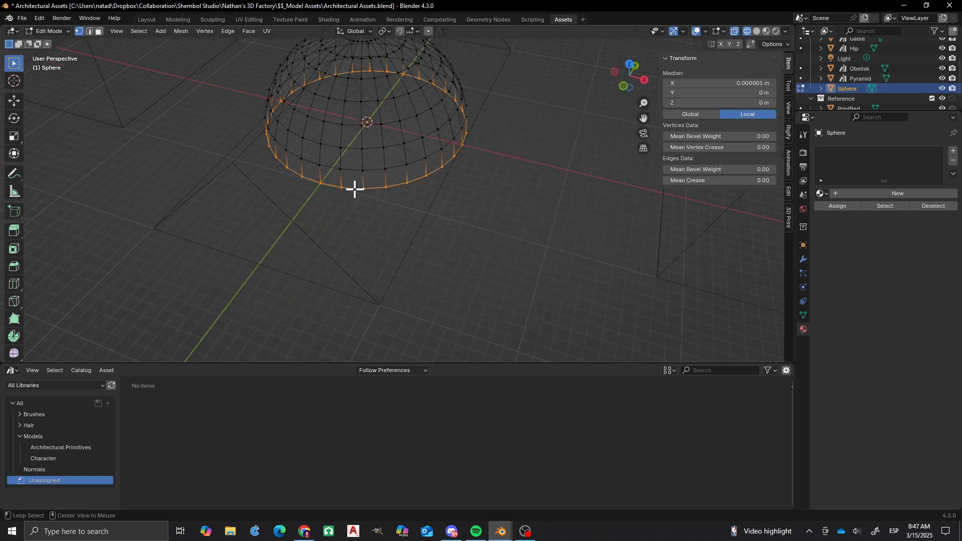
pyautogui.press('s')
pyautogui.click(540, 261)
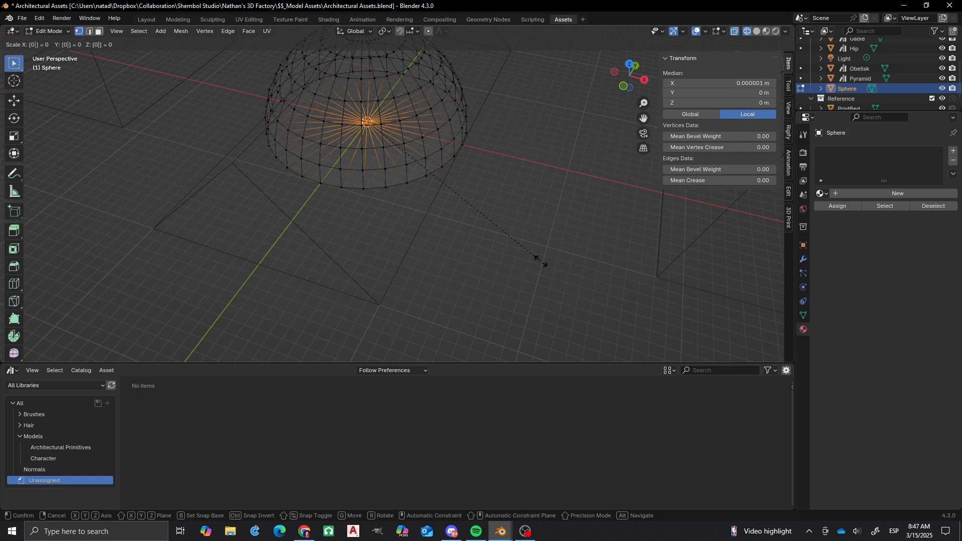
pyautogui.press('Tab')
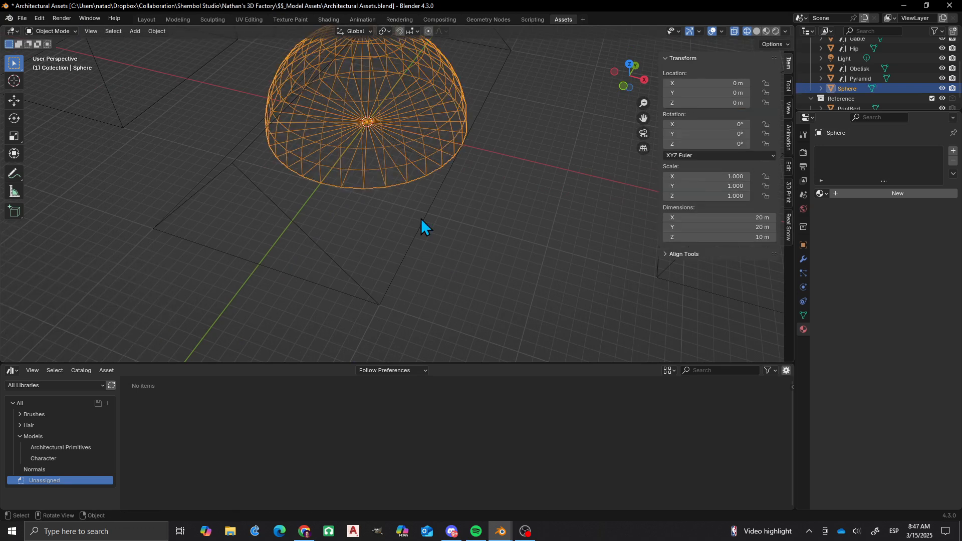
# - Merge all of the hemisphere's vertices by distance to remove the duplicates at the base centre
pyautogui.press('Tab')
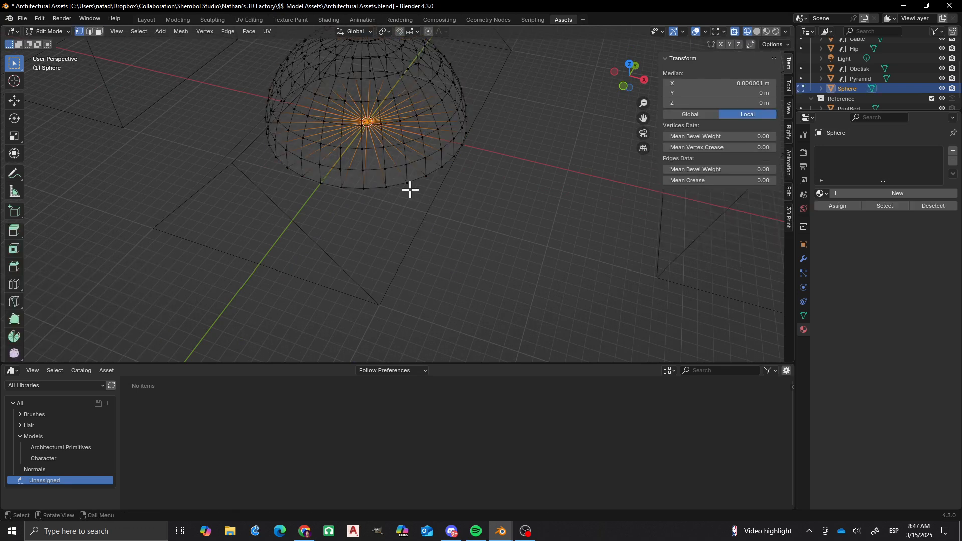
pyautogui.press('a')
pyautogui.press('m')
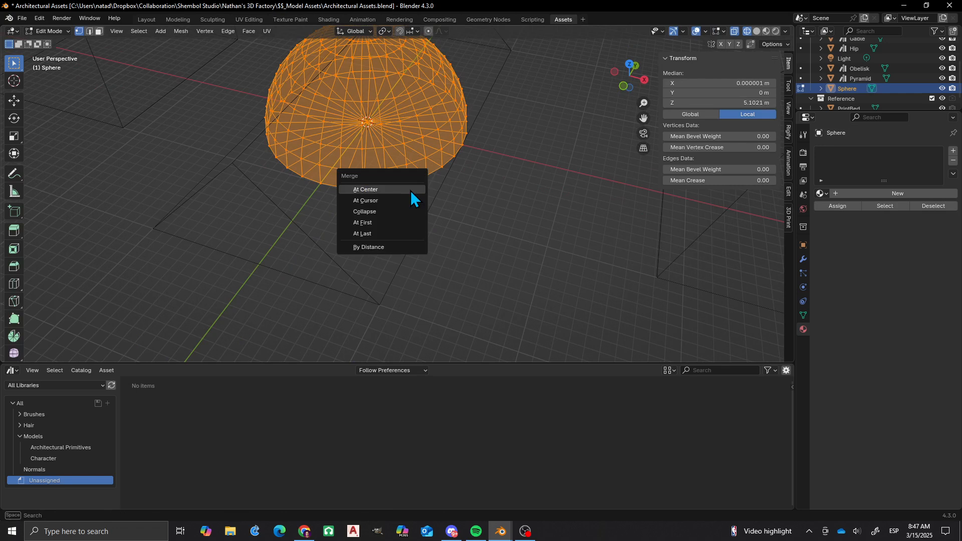
pyautogui.click(378, 248)
pyautogui.press('Tab')
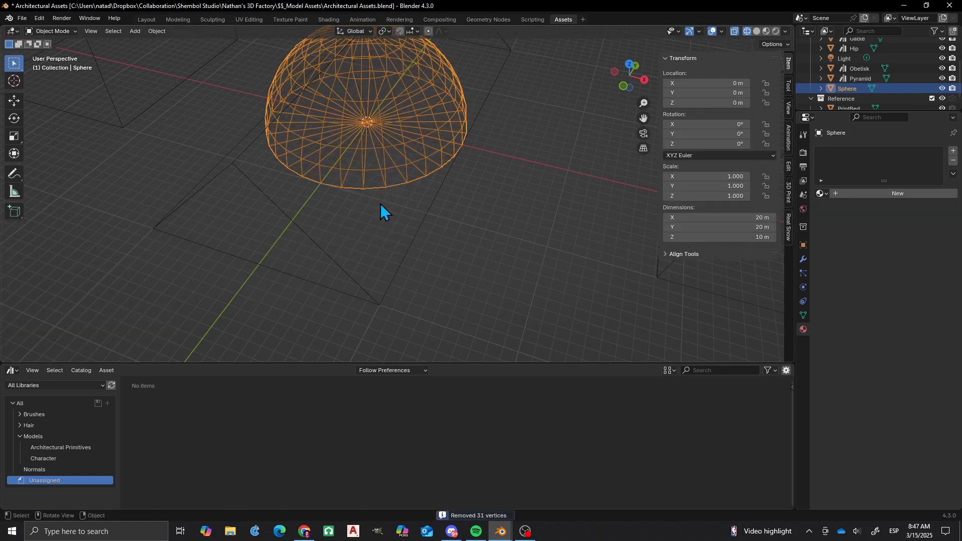
# - Rename both the Sphere object and its mesh data to Dome
pyautogui.doubleClick(853, 90)
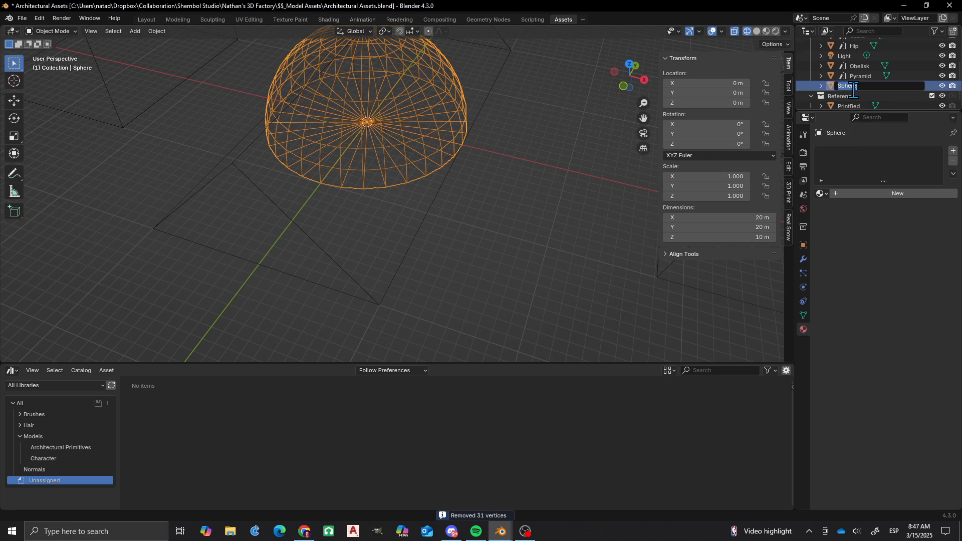
pyautogui.write('Dome')
pyautogui.press('Return')
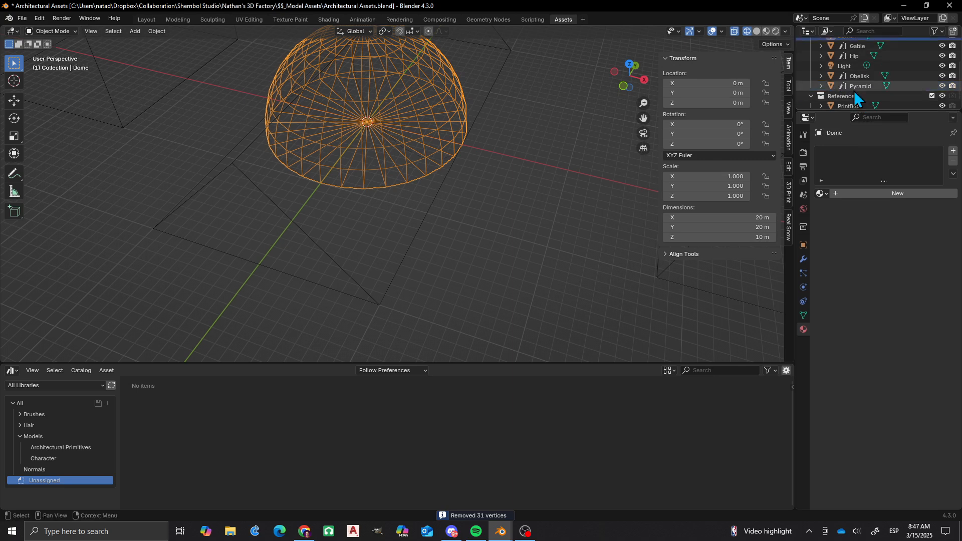
pyautogui.scroll(3, 851, 75)
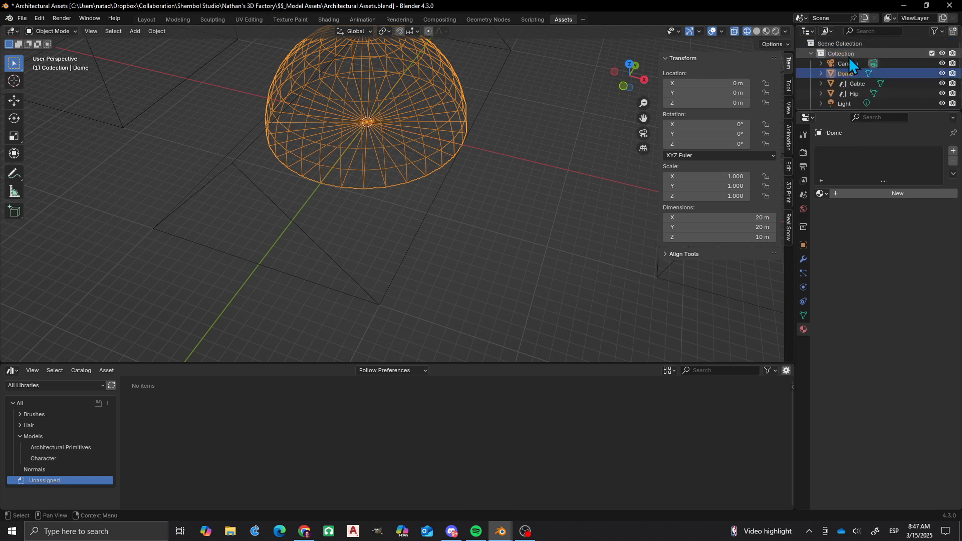
pyautogui.click(821, 73)
pyautogui.doubleClick(859, 82)
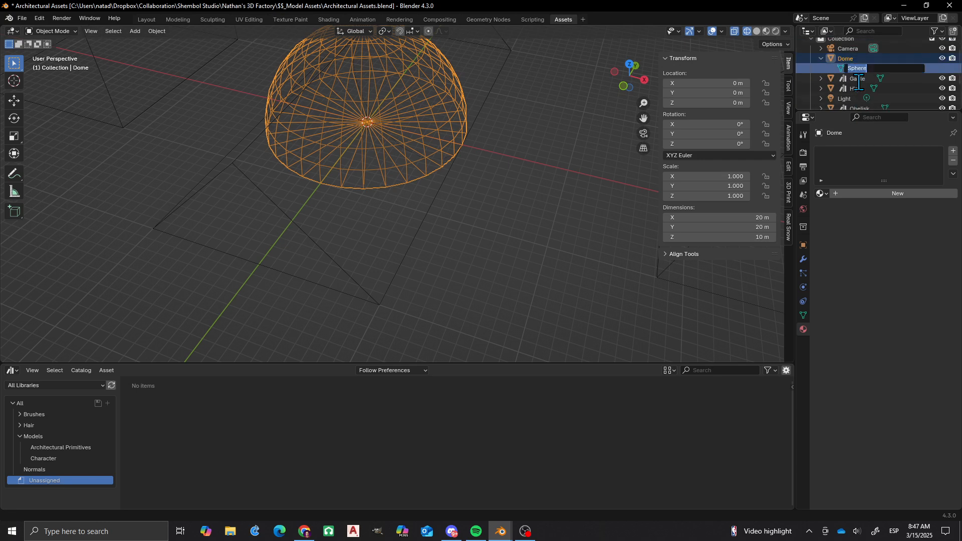
pyautogui.write('Dome')
pyautogui.press('Return')
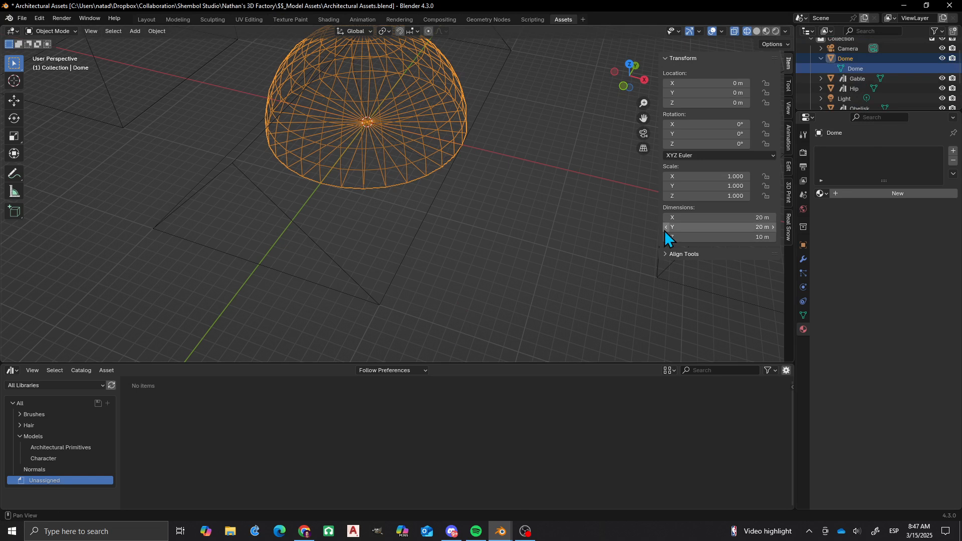
# - Move the dome about 44 m along the Y axis, clear of the other primitives
pyautogui.scroll(-3, 484, 135)
pyautogui.moveTo(452, 190); pyautogui.dragTo(425, 174, button='middle')
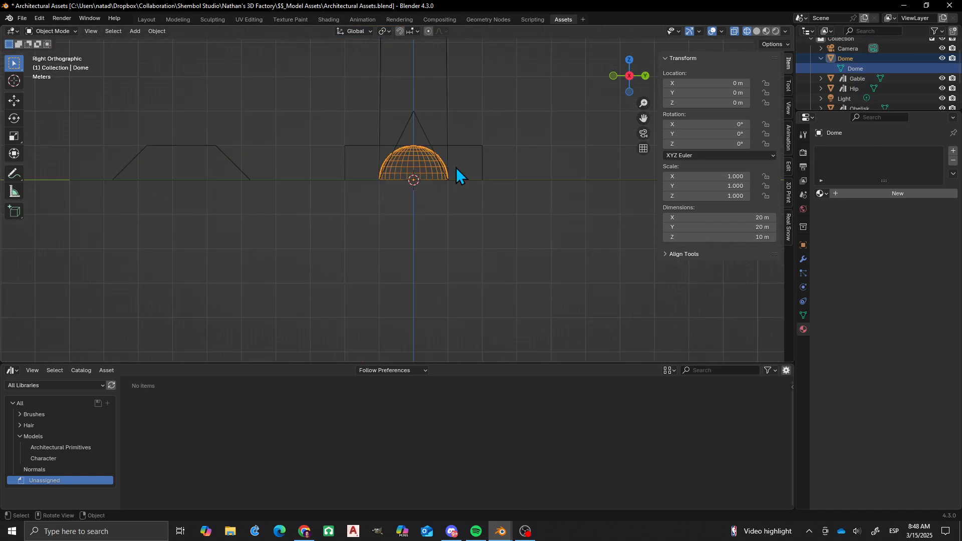
pyautogui.press('g')
pyautogui.press('y')
pyautogui.click(608, 170)
pyautogui.scroll(-4, 387, 171)
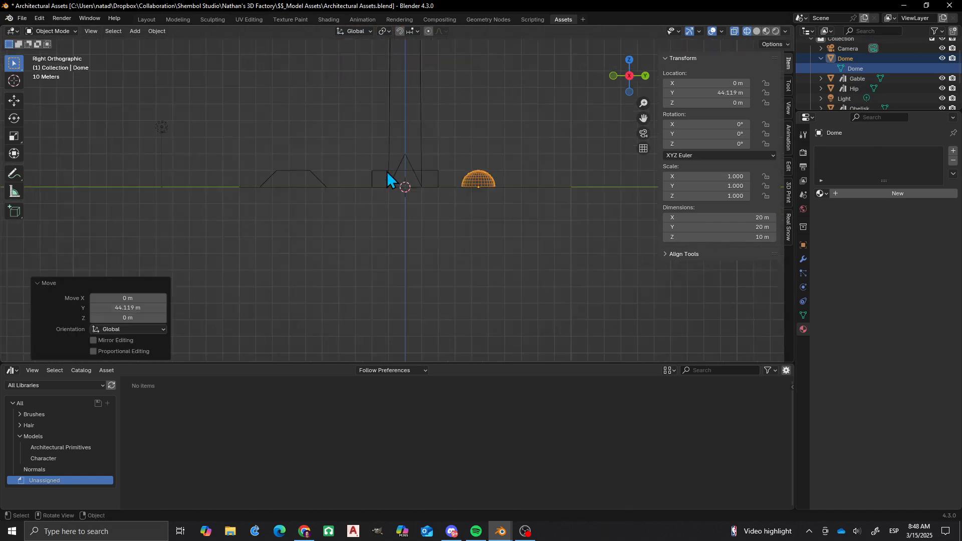
pyautogui.moveTo(387, 172); pyautogui.dragTo(418, 122, button='middle')
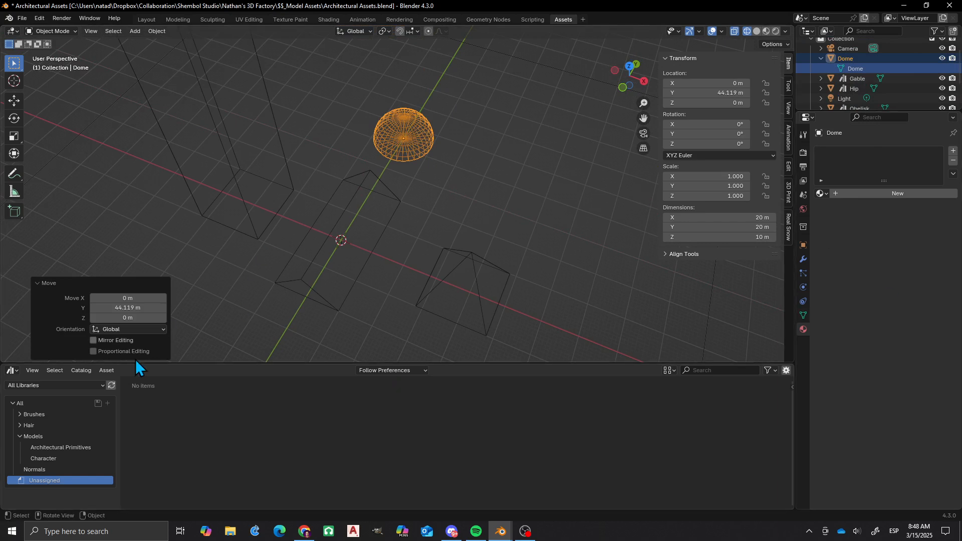
# - Switch the asset library to Current File, check its Architectural Primitives catalog and return to the unassigned assets
pyautogui.click(31, 388)
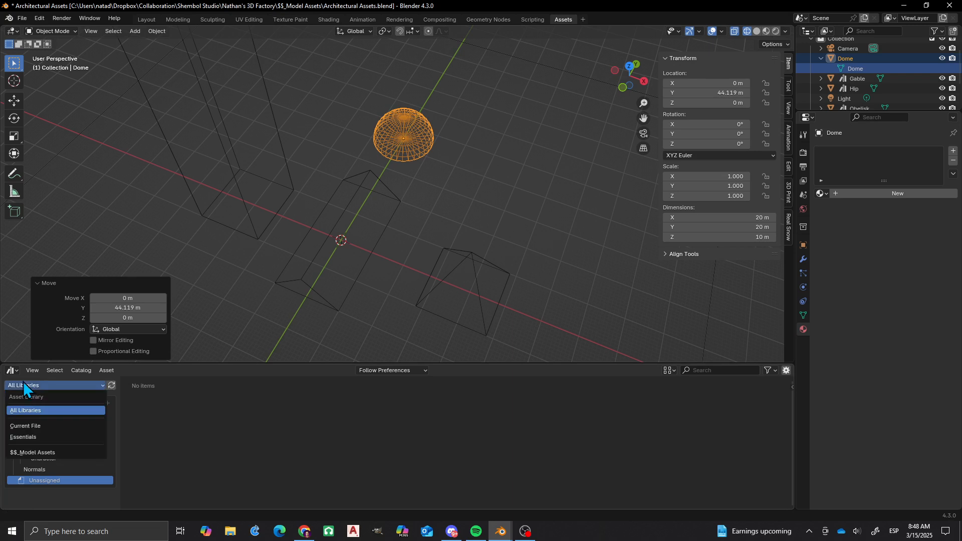
pyautogui.click(32, 426)
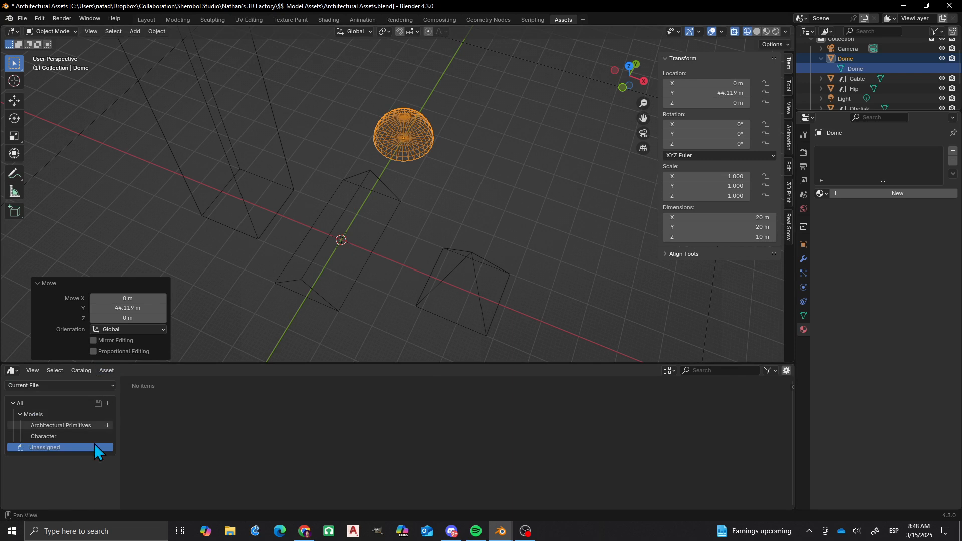
pyautogui.click(75, 426)
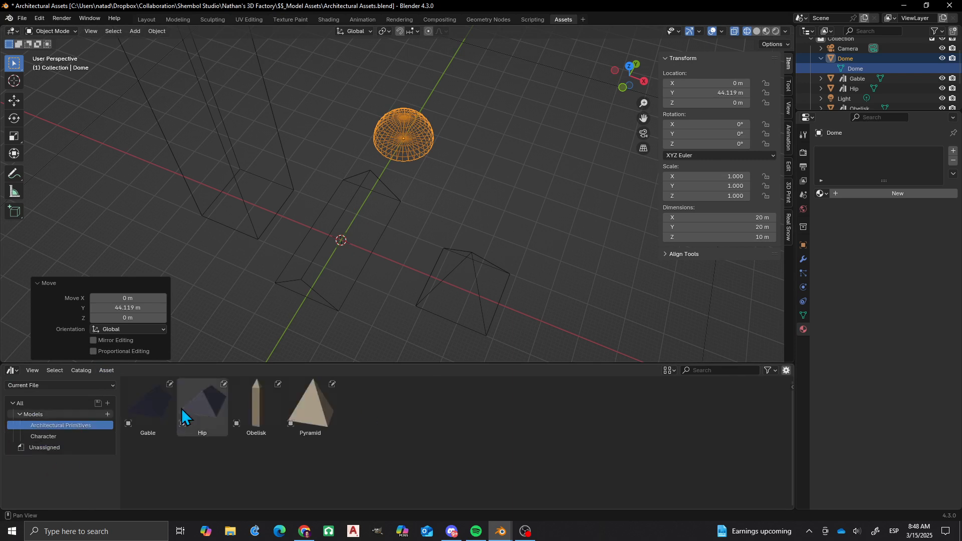
pyautogui.click(56, 450)
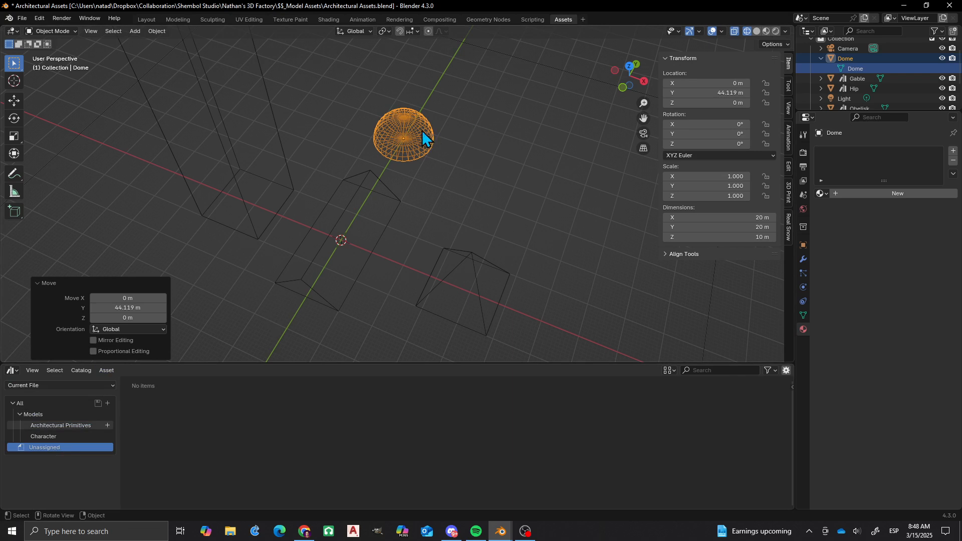
# - Mark the Dome object as an asset and collapse its entry in the object hierarchy
pyautogui.rightClick(858, 69)
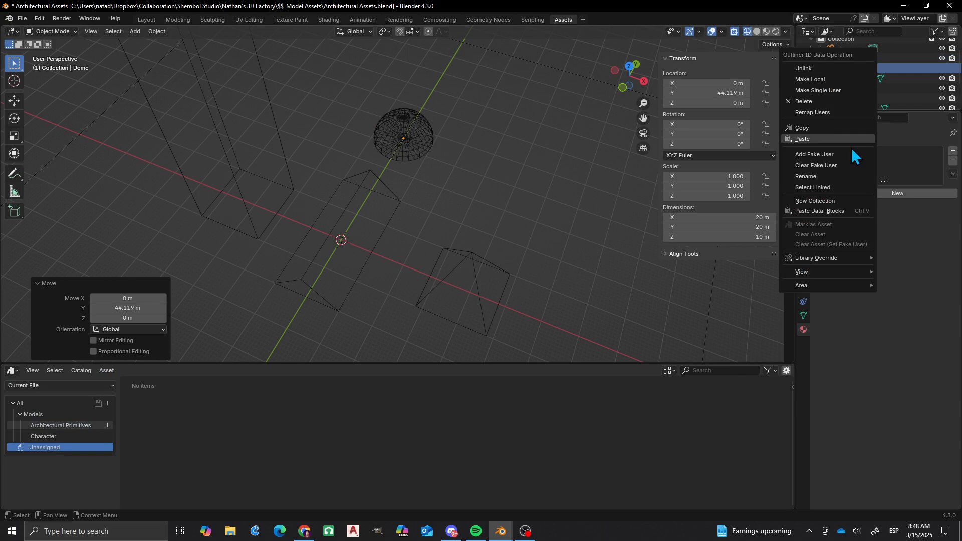
pyautogui.click(826, 190)
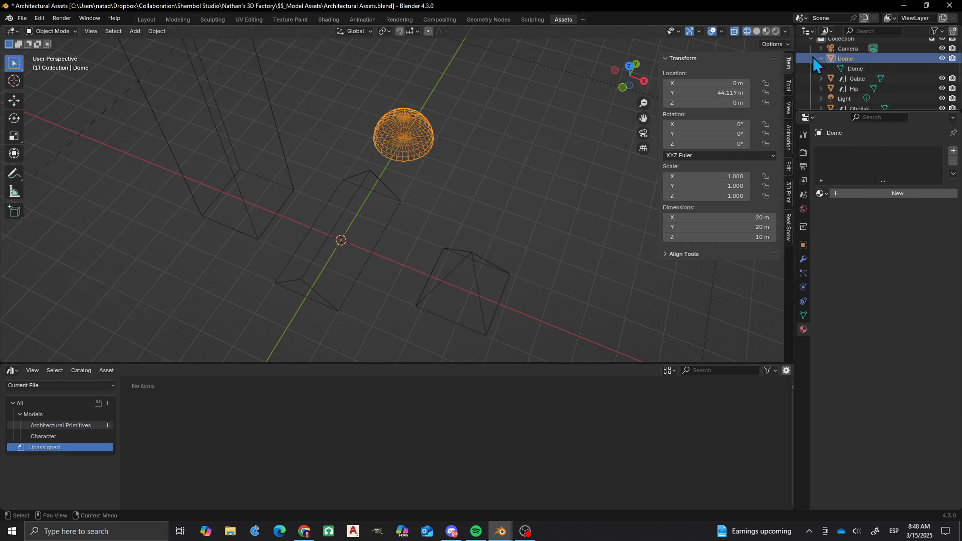
pyautogui.rightClick(836, 63)
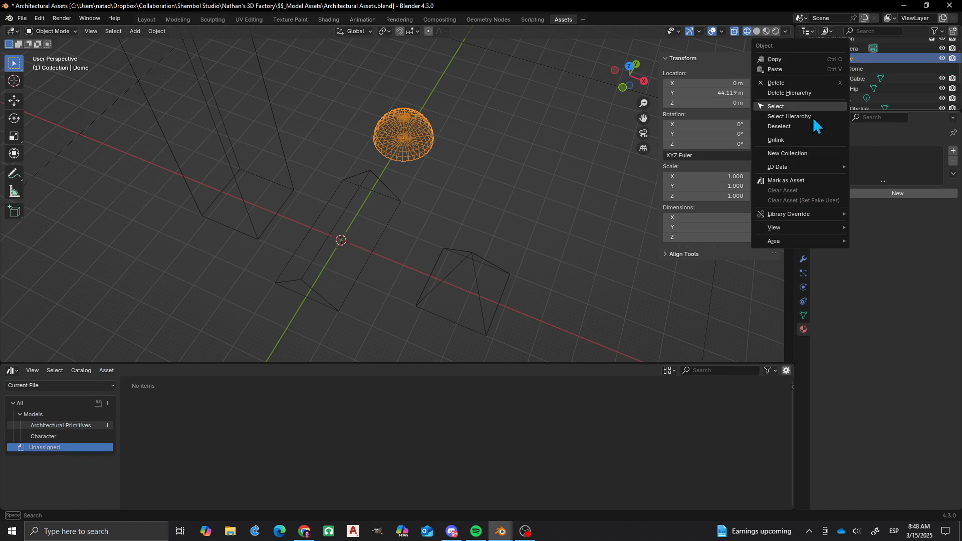
pyautogui.click(790, 181)
pyautogui.click(821, 58)
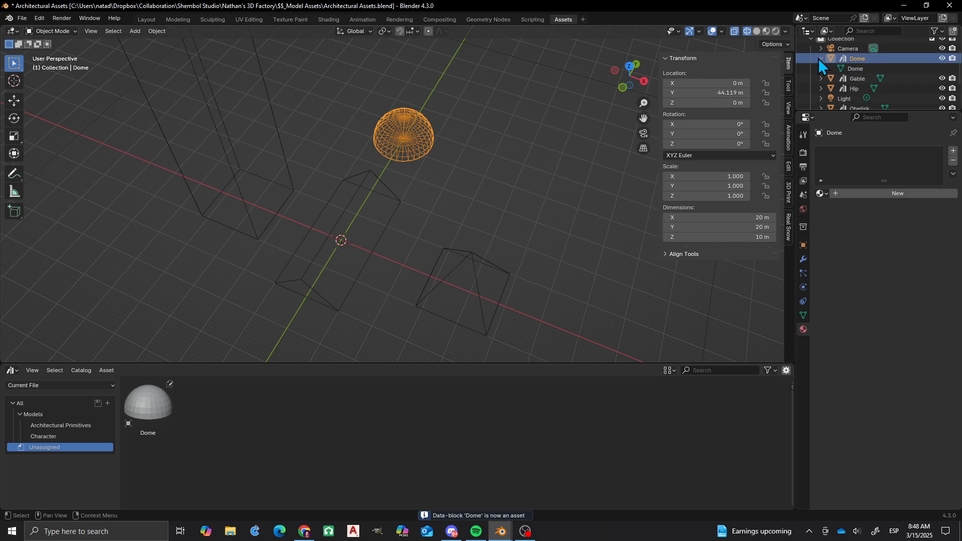
pyautogui.click(821, 58)
pyautogui.click(821, 58)
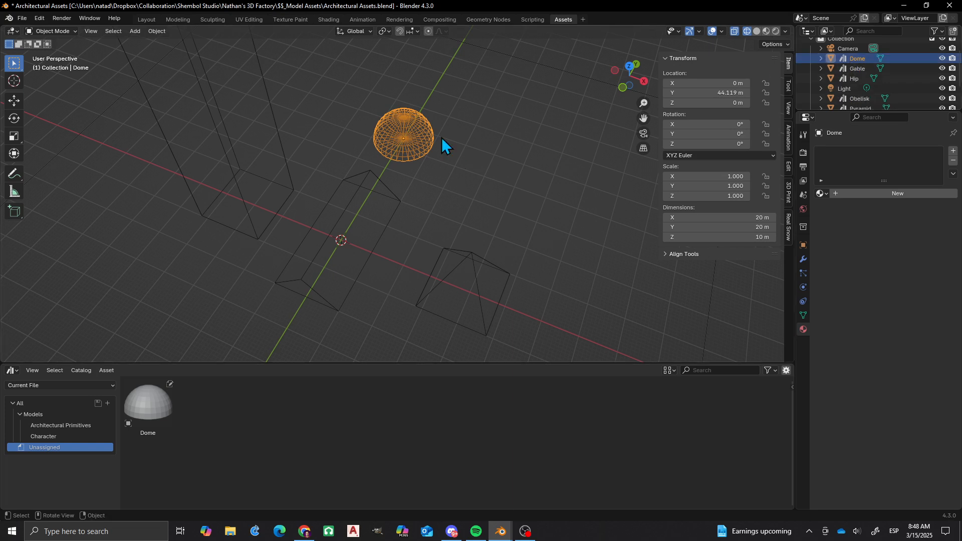
# - Display the scene in solid shading with the dome in view
pyautogui.scroll(3, 386, 121)
pyautogui.press('z')
pyautogui.click(457, 122)
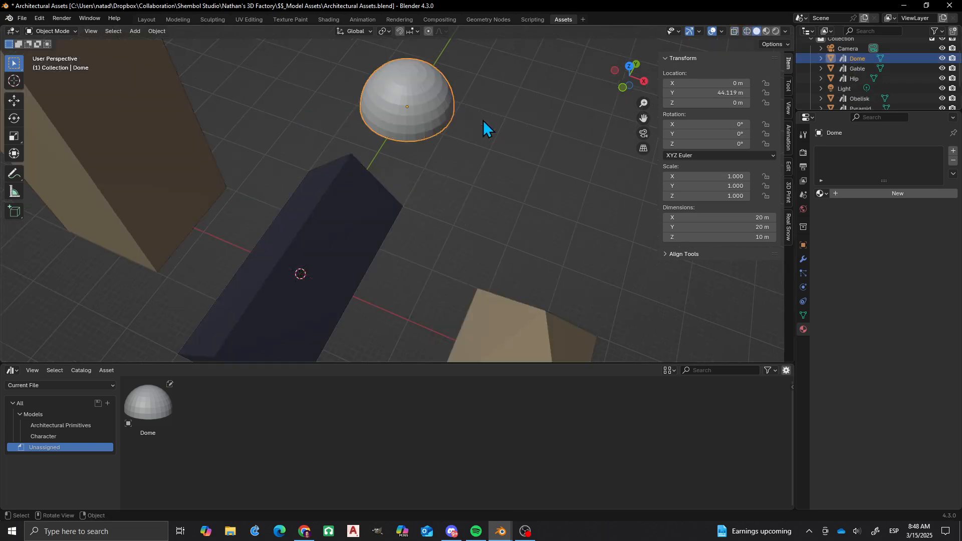
pyautogui.moveTo(485, 127)
pyautogui.mouseDown(button='middle')
pyautogui.moveTo(414, 133)
pyautogui.moveTo(366, 181)
pyautogui.moveTo(404, 168)
pyautogui.mouseUp(button='middle')
pyautogui.scroll(2, 404, 168)
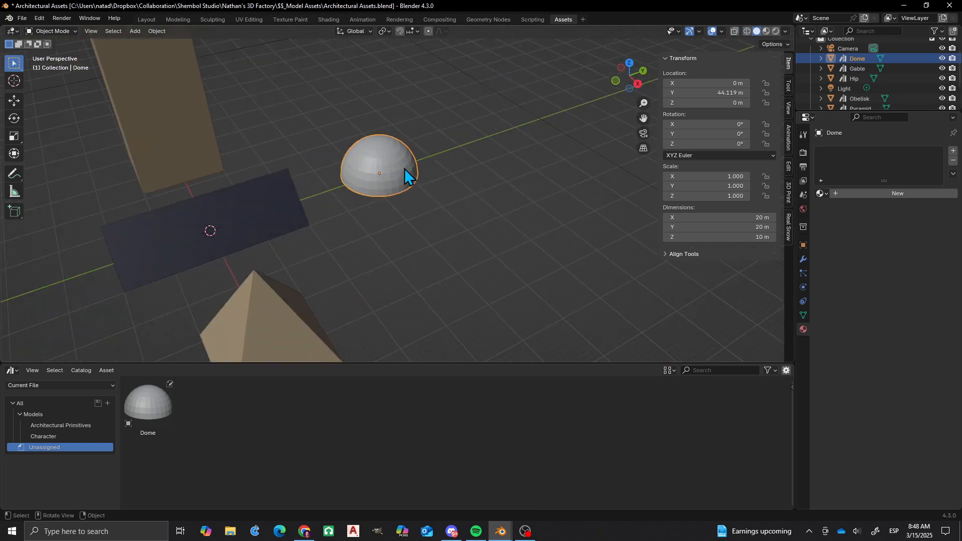
# - Create a new material on the dome and name it Dome
pyautogui.click(803, 315)
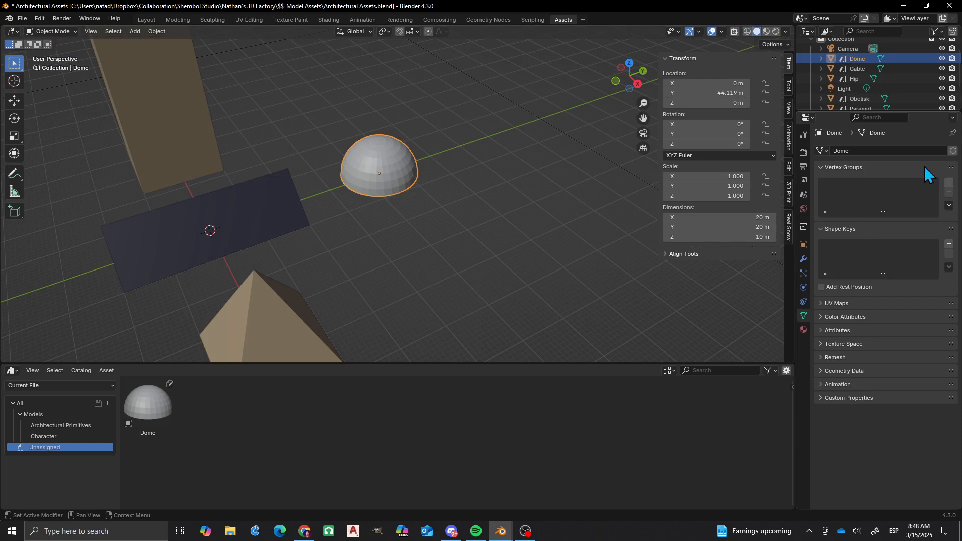
pyautogui.click(803, 329)
pyautogui.click(822, 193)
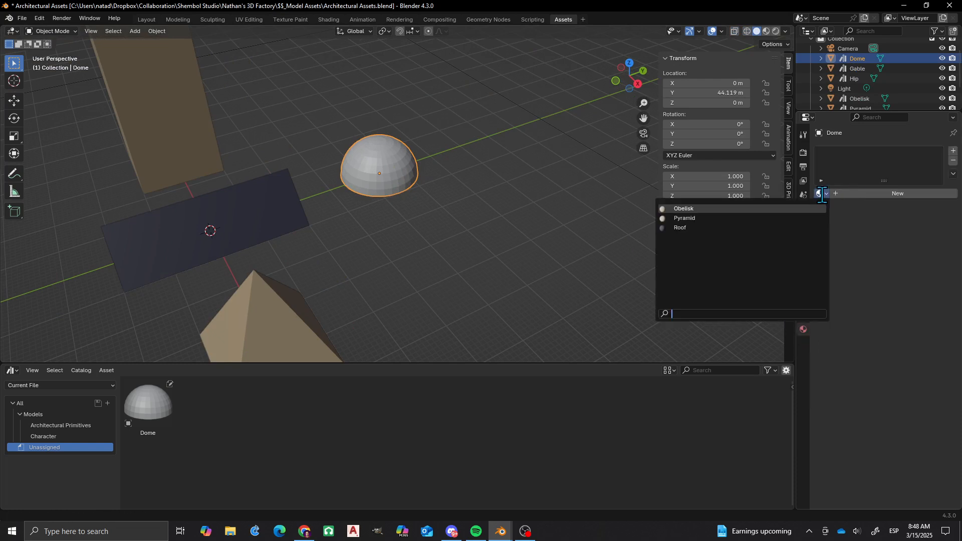
pyautogui.click(840, 193)
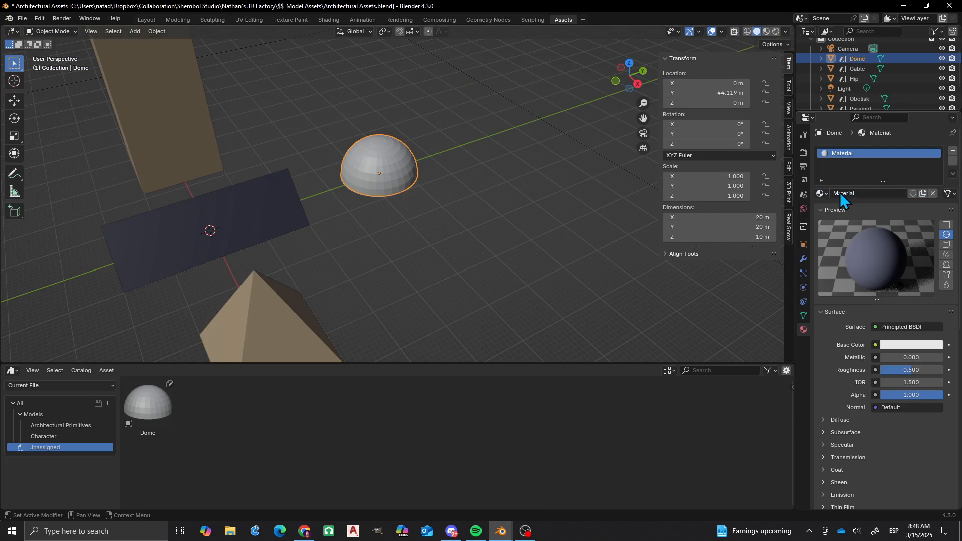
pyautogui.click(840, 193)
pyautogui.write('D')
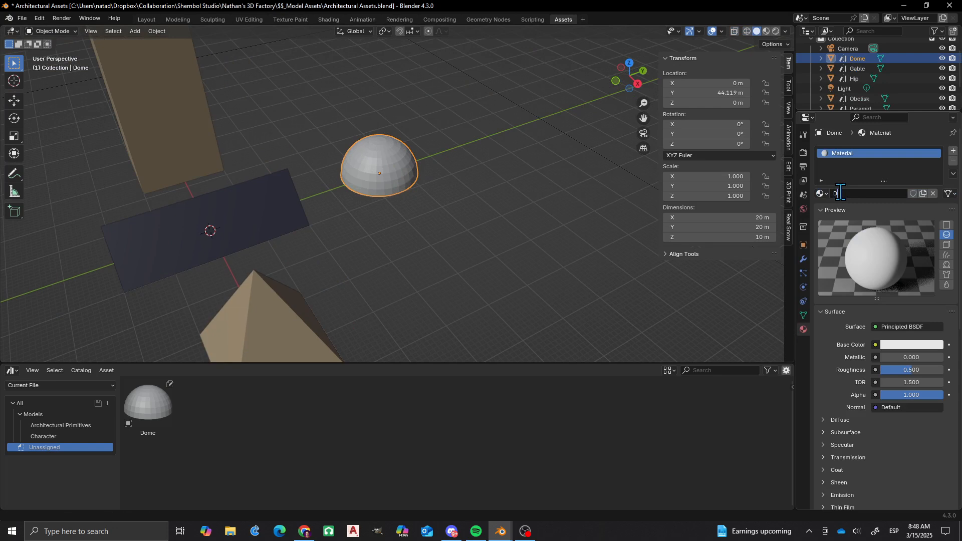
pyautogui.write('ime')
pyautogui.press('Return')
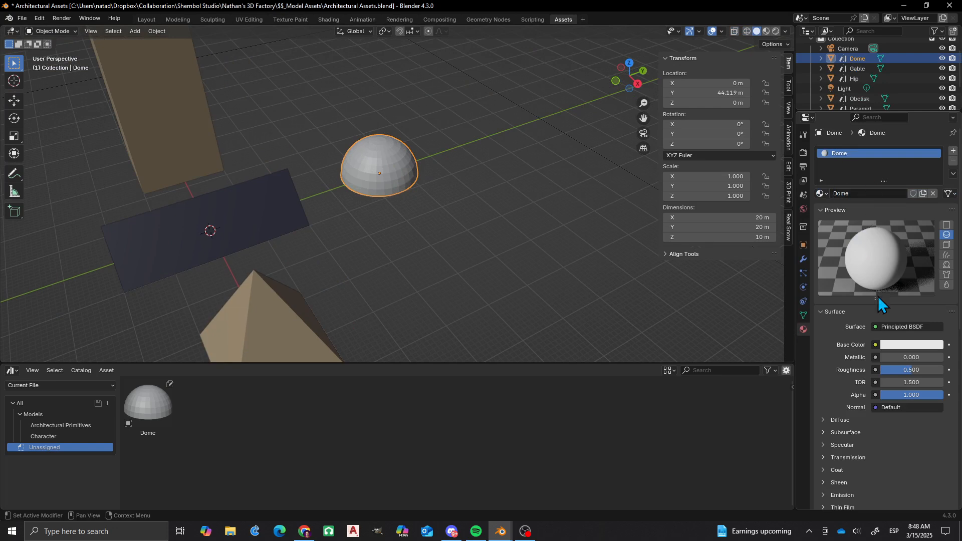
# - Darken the Dome material's base color to a mid grey with an HSV value of about 0.422
pyautogui.click(891, 345)
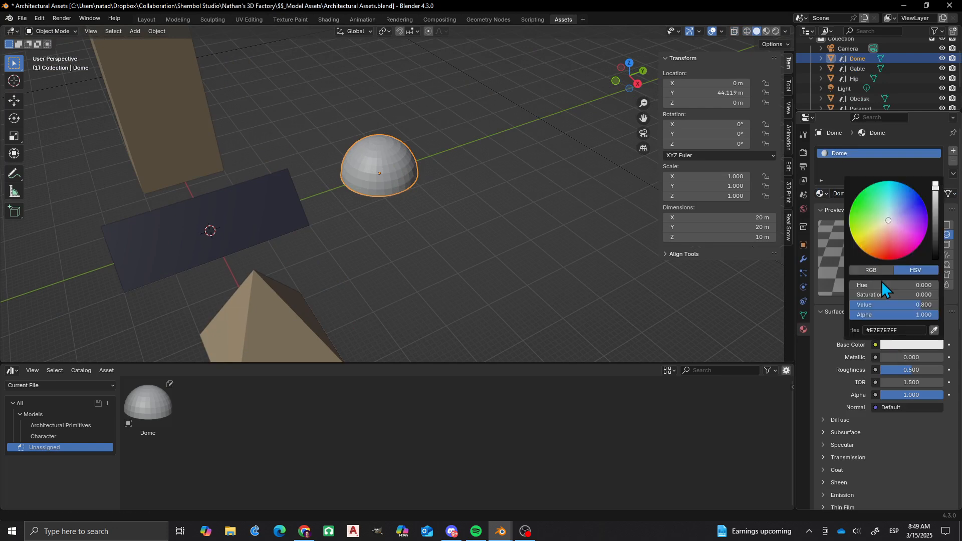
pyautogui.click(872, 269)
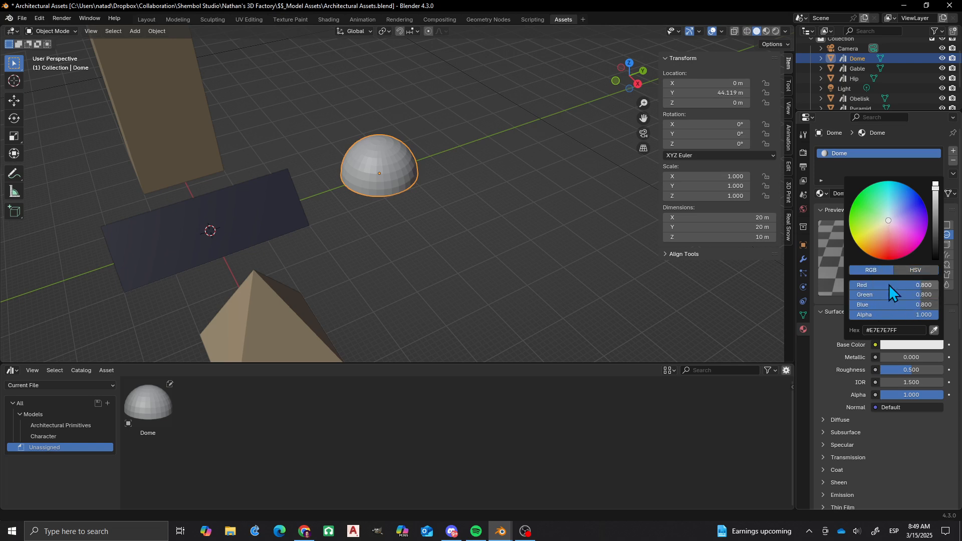
pyautogui.click(908, 268)
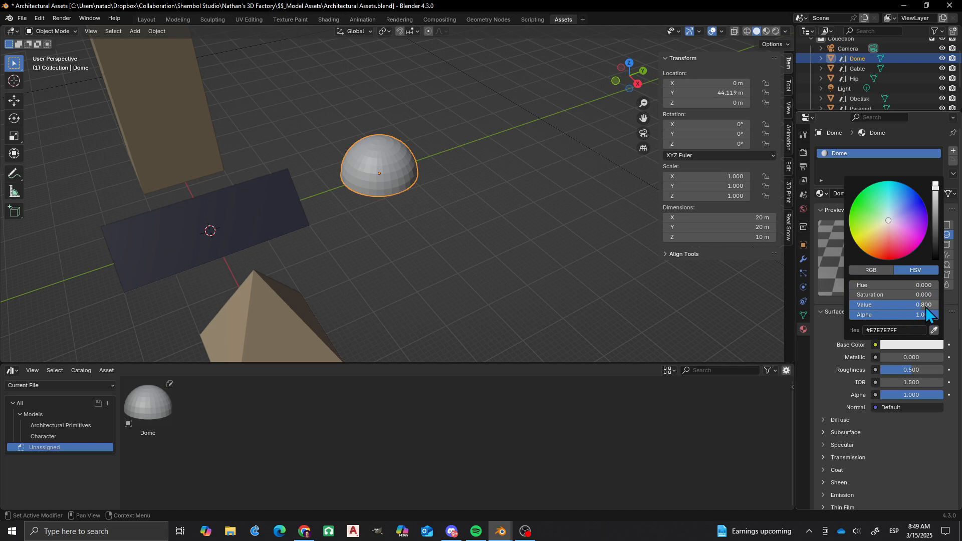
pyautogui.moveTo(918, 303); pyautogui.dragTo(883, 307)
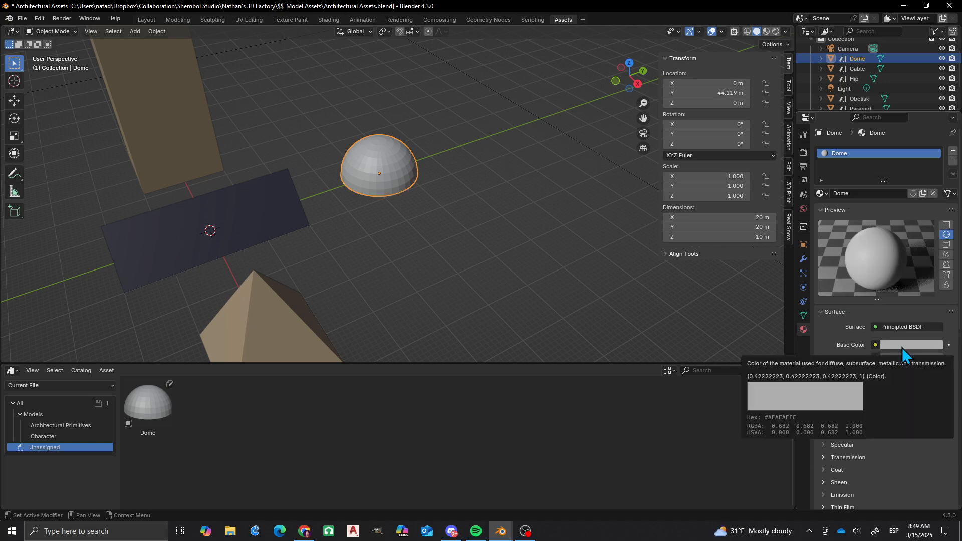
# - Copy the Dome material's grey base color to its viewport display color
pyautogui.scroll(-8, 852, 471)
pyautogui.scroll(-6, 856, 444)
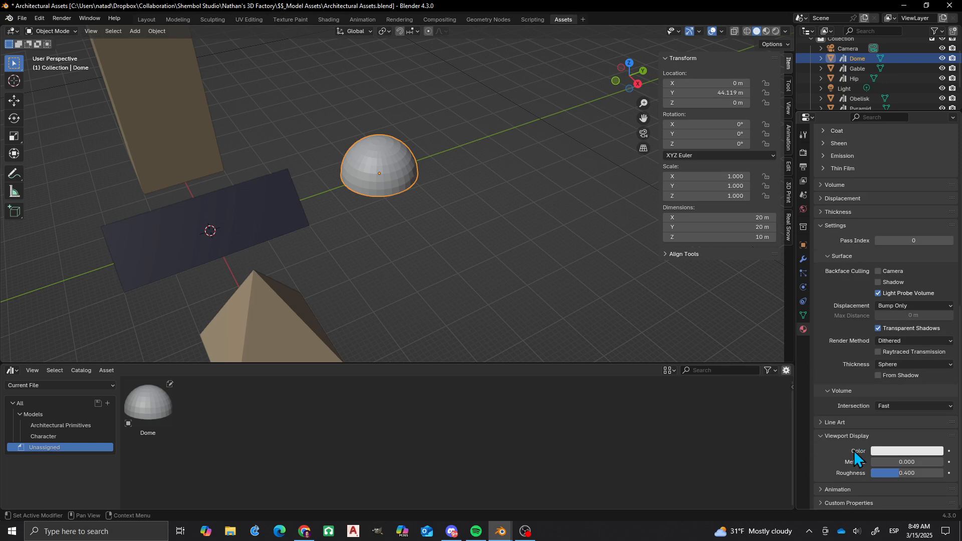
pyautogui.hotkey('ctrl', 'v')
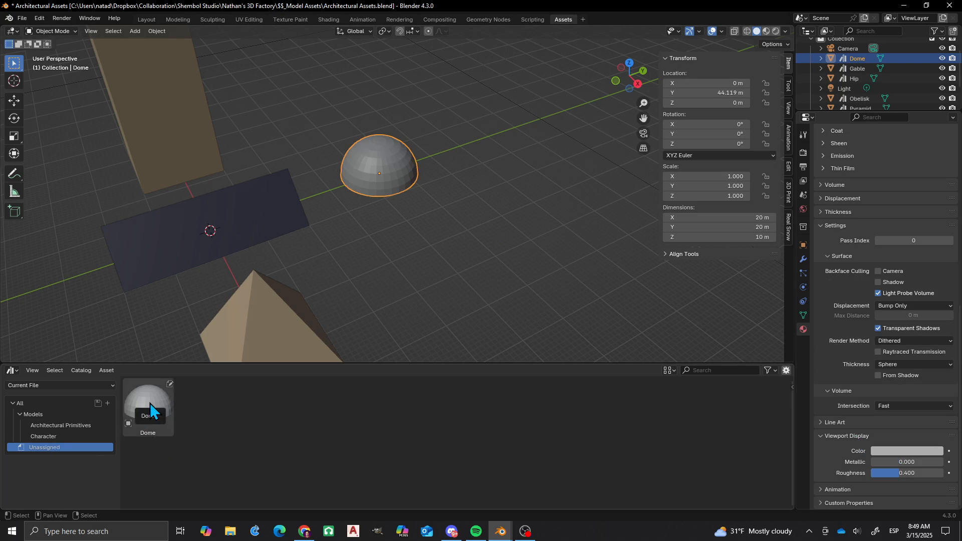
# - Assign the Dome asset to the Architectural Primitives catalog and show that catalog's assets
pyautogui.moveTo(150, 404); pyautogui.dragTo(61, 423)
pyautogui.click(61, 424)
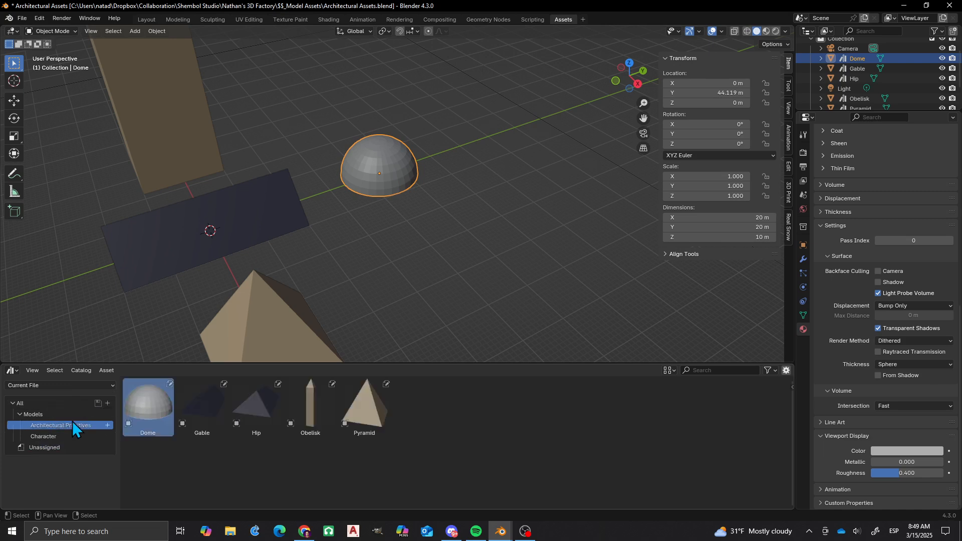
# - Deselect the dome and add a mesh cube at the world origin
pyautogui.click(485, 220)
pyautogui.moveTo(456, 221); pyautogui.dragTo(319, 284, button='middle')
pyautogui.hotkey('shift', 'a')
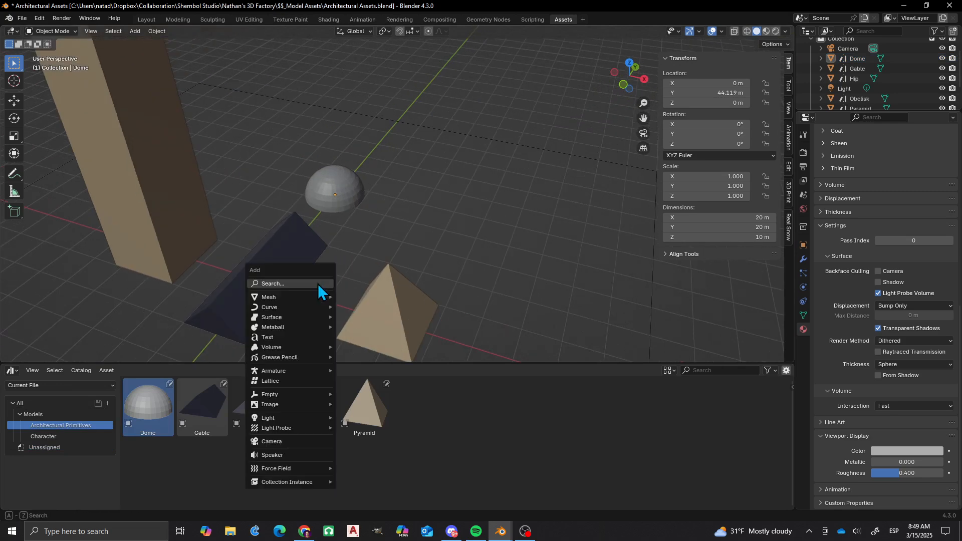
pyautogui.click(317, 283)
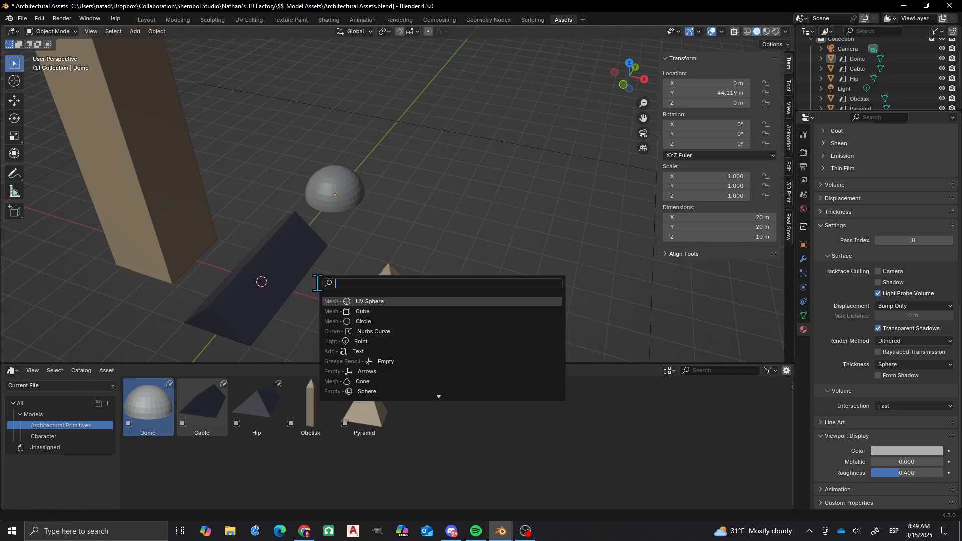
pyautogui.write('cube')
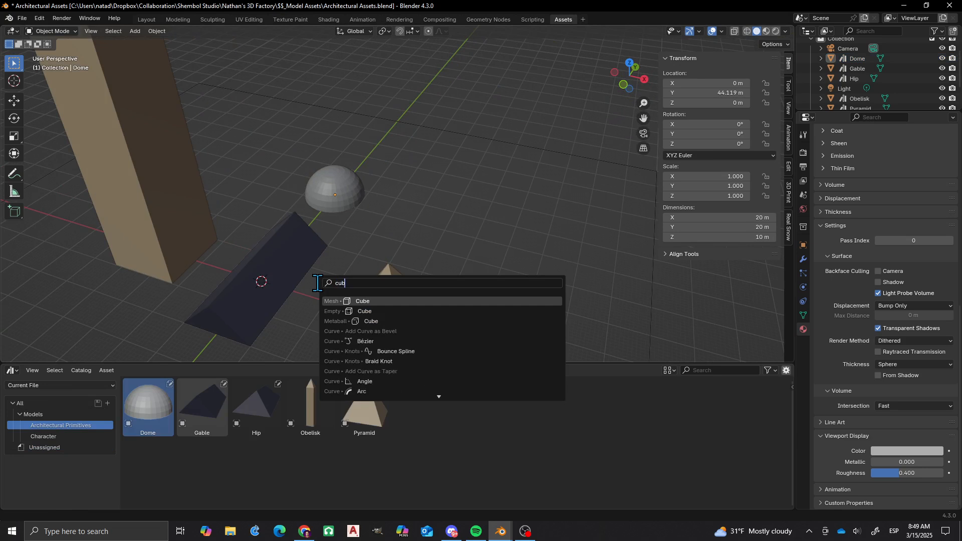
pyautogui.press('Return')
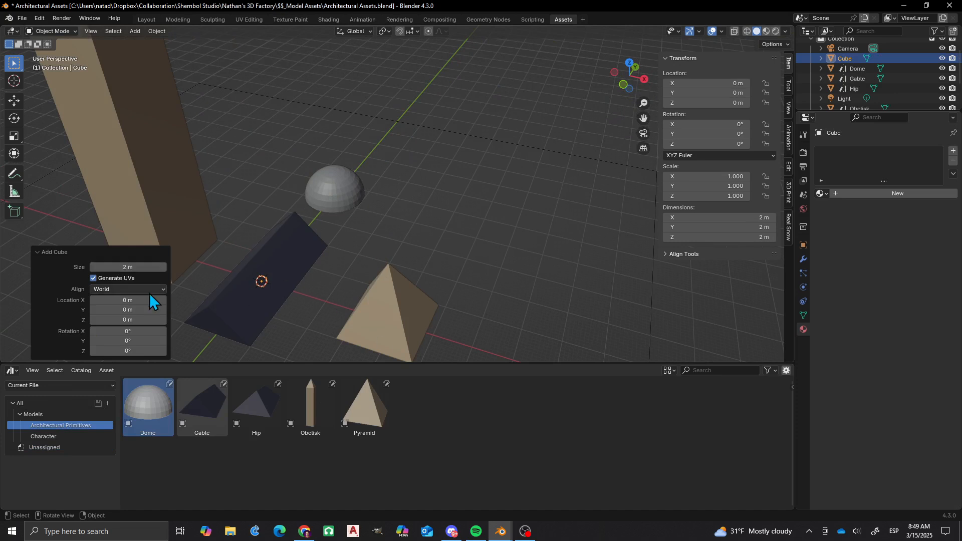
# - Move the cube about 18.3 m along the X axis, out from under the gable roof
pyautogui.click(287, 301)
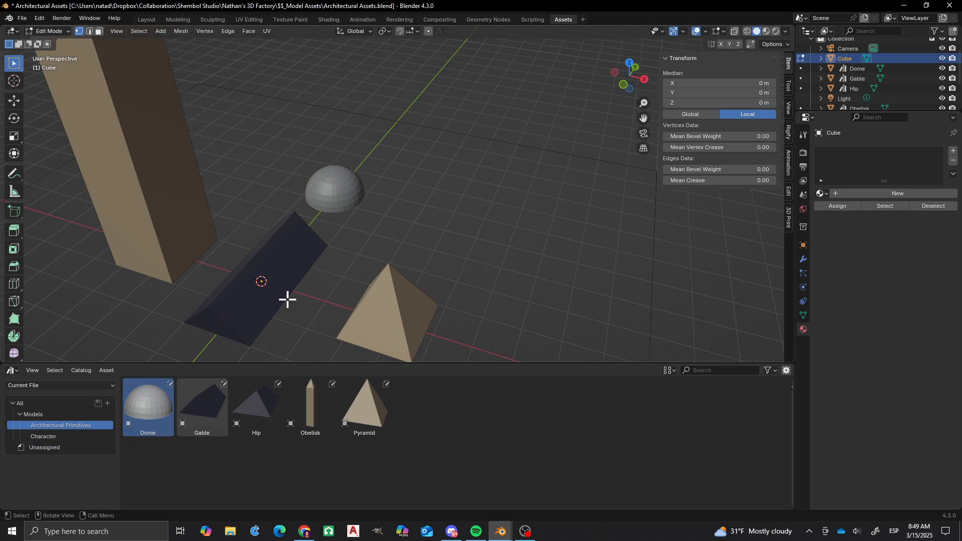
pyautogui.press('g')
pyautogui.press('x')
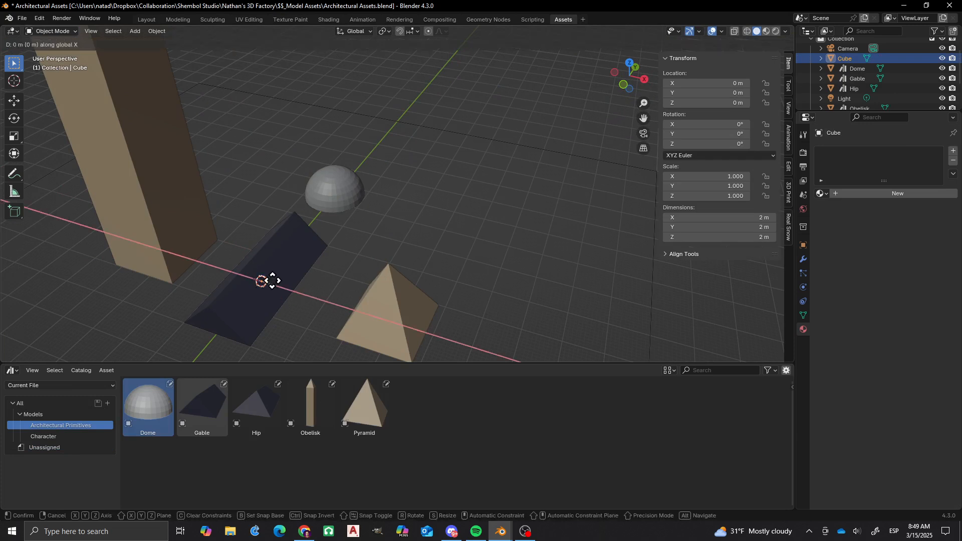
pyautogui.click(325, 308)
# - Raise the cube's mesh 1 m along Z in Edit Mode, leaving its origin in place
pyautogui.press('KP_1')
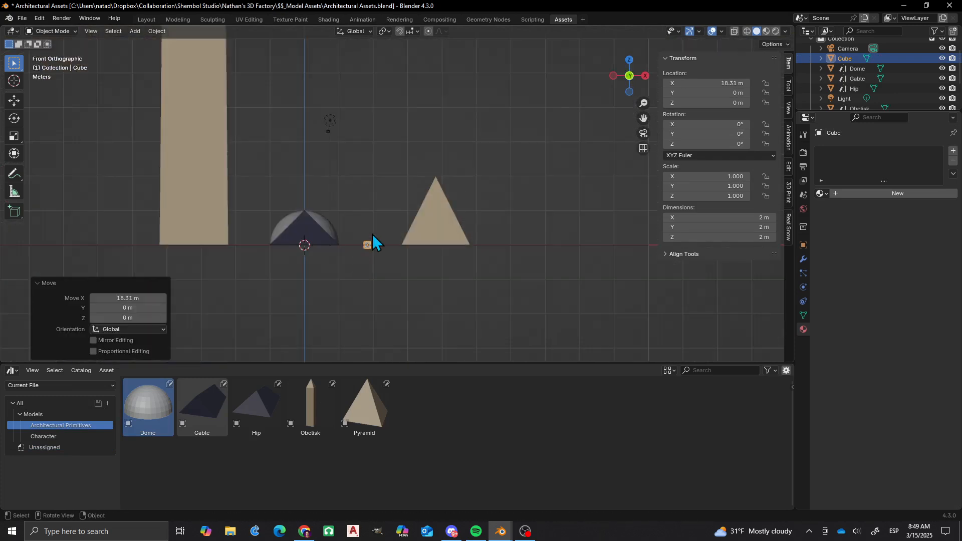
pyautogui.scroll(2, 372, 233)
pyautogui.press('Tab')
pyautogui.write('gz')
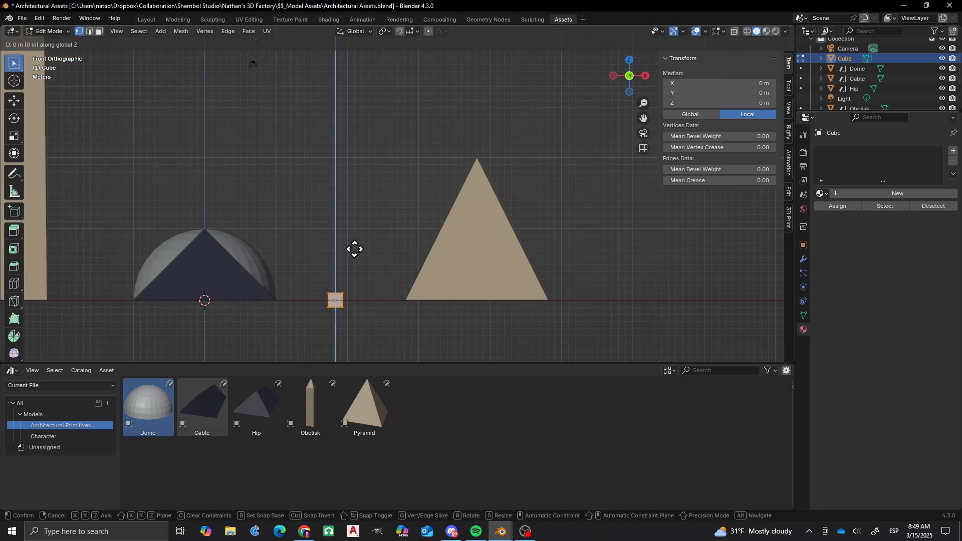
pyautogui.write('1')
pyautogui.press('Return')
# - Scale the cube's mesh to 0.5 along the X axis
pyautogui.press('s')
pyautogui.press('x')
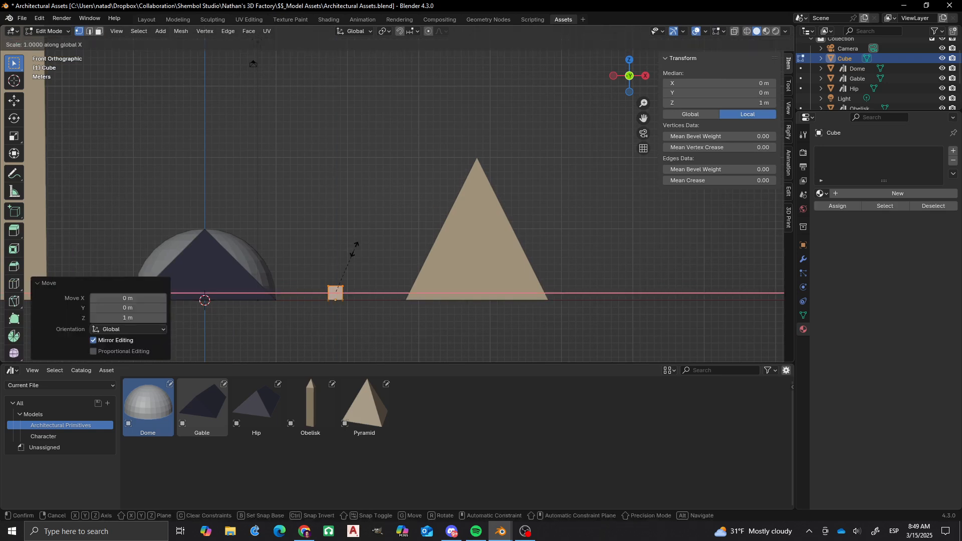
pyautogui.write('.5')
pyautogui.press('Return')
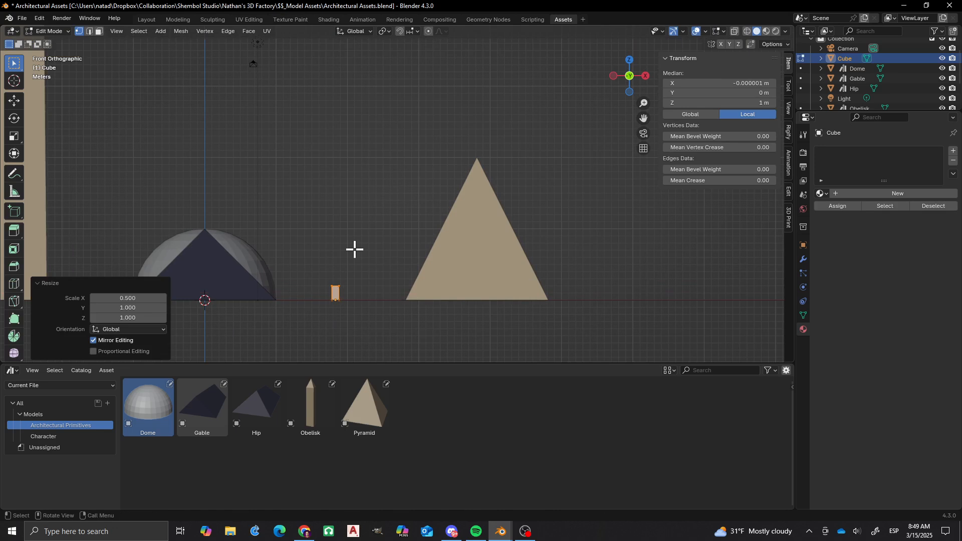
pyautogui.keyDown('shift'); pyautogui.moveTo(365, 245); pyautogui.dragTo(341, 244, button='middle'); pyautogui.keyUp('shift')
pyautogui.scroll(2, 342, 245)
pyautogui.write('s')
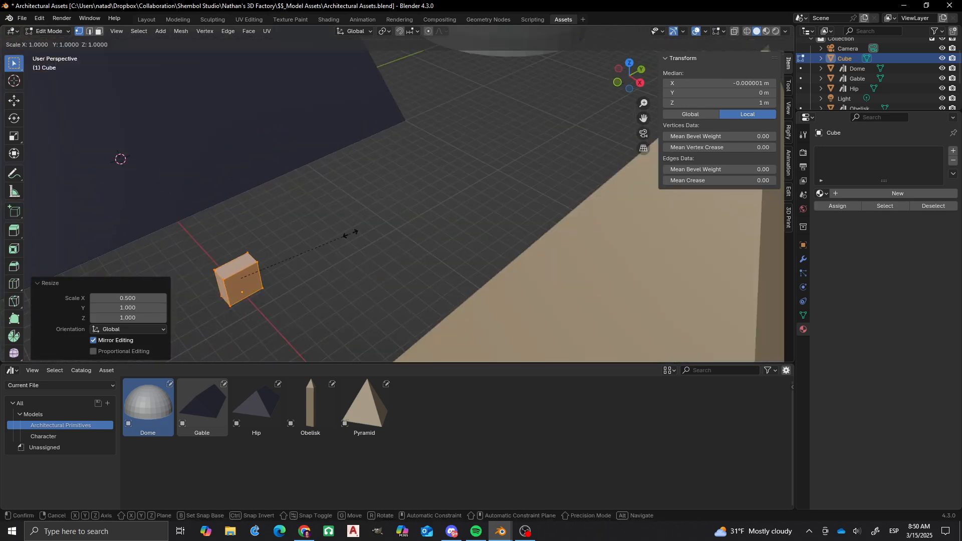
pyautogui.write('.1')
pyautogui.press('Return')
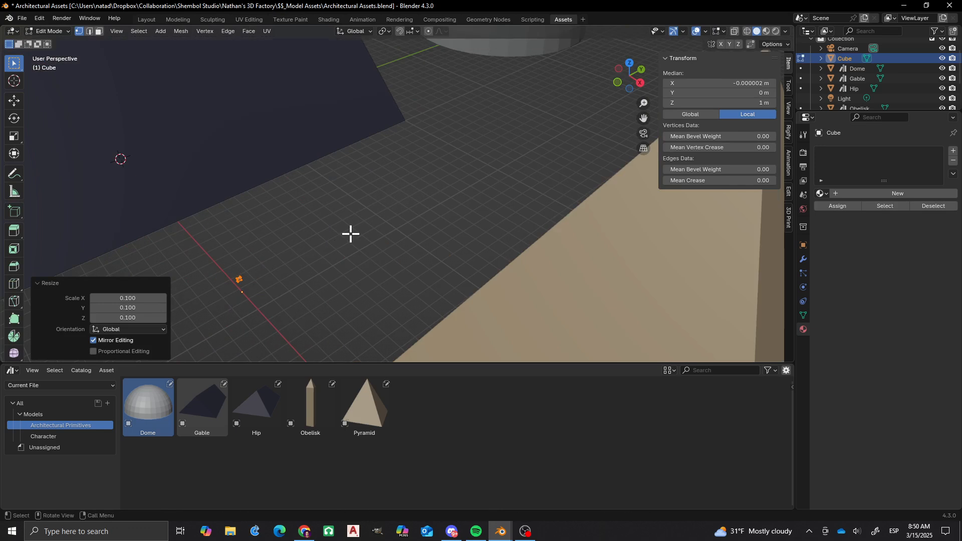
pyautogui.hotkey('ctrl', 'z')
# - Scale the mesh to 0.1 along the Y axis to form a thin slab, and return to Object Mode
pyautogui.press('s')
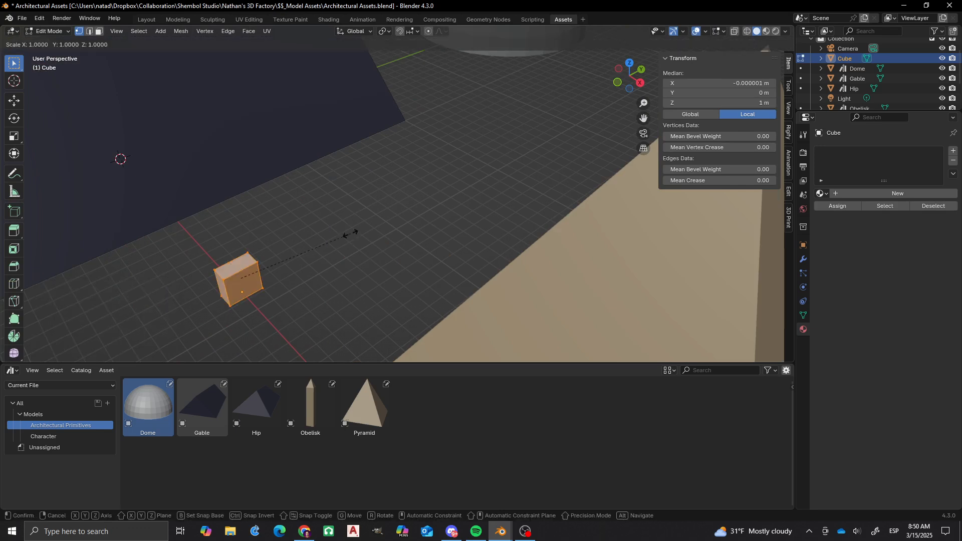
pyautogui.write('y.1')
pyautogui.press('Return')
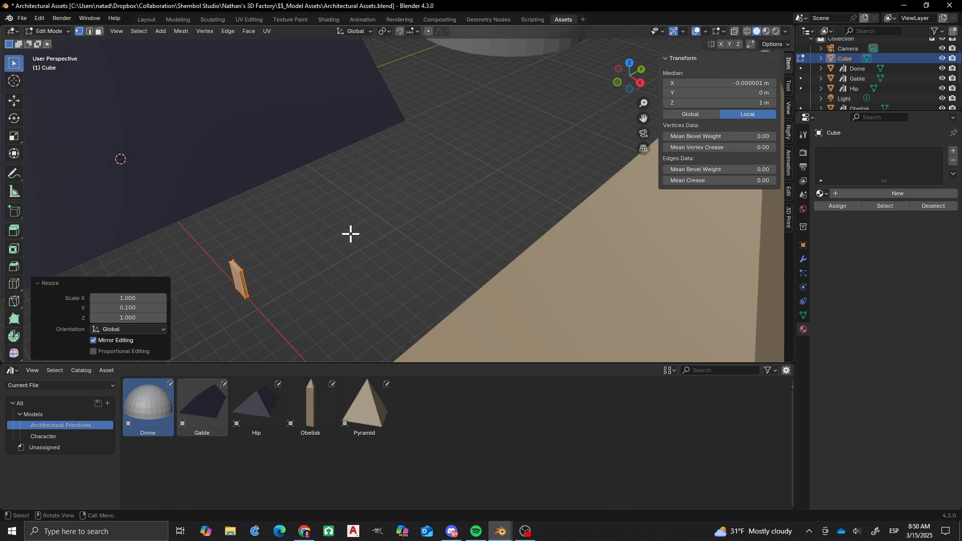
pyautogui.moveTo(350, 234); pyautogui.dragTo(433, 260, button='middle')
pyautogui.press('Tab')
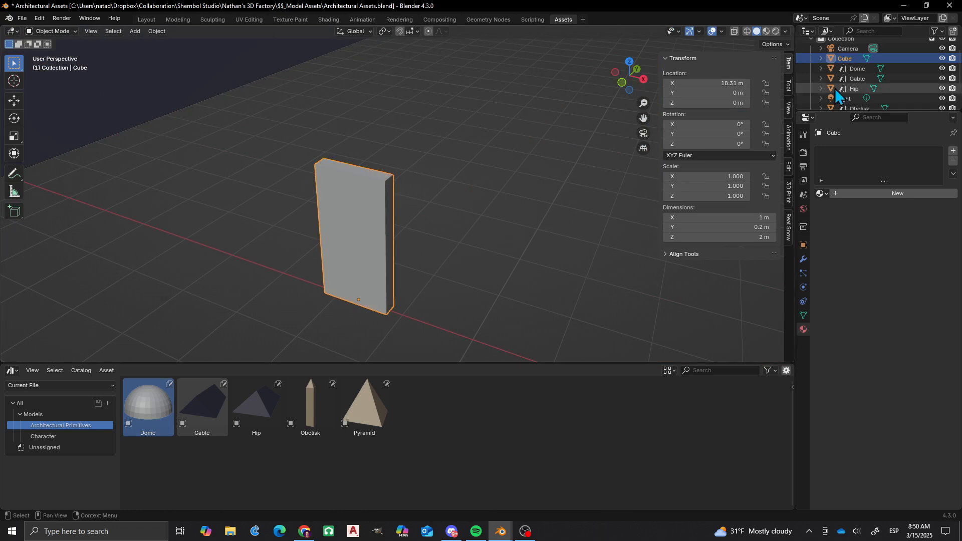
# - Rename both the cube object and its mesh data to Door
pyautogui.doubleClick(849, 56)
pyautogui.write('Door')
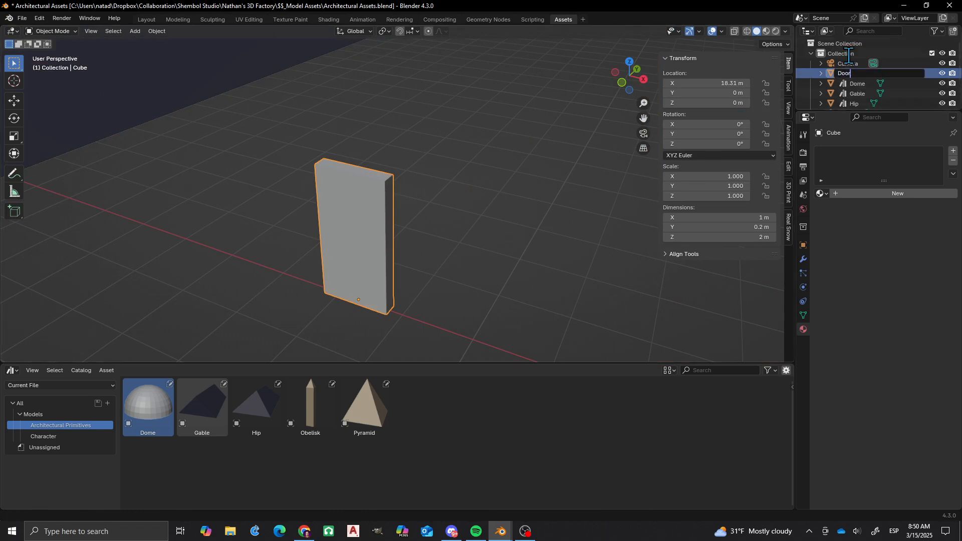
pyautogui.press('Return')
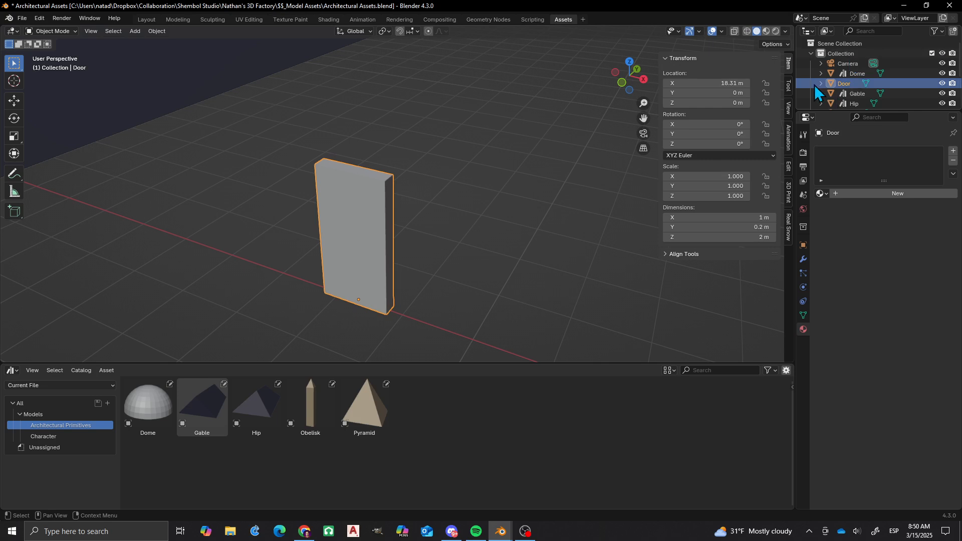
pyautogui.click(821, 83)
pyautogui.doubleClick(850, 92)
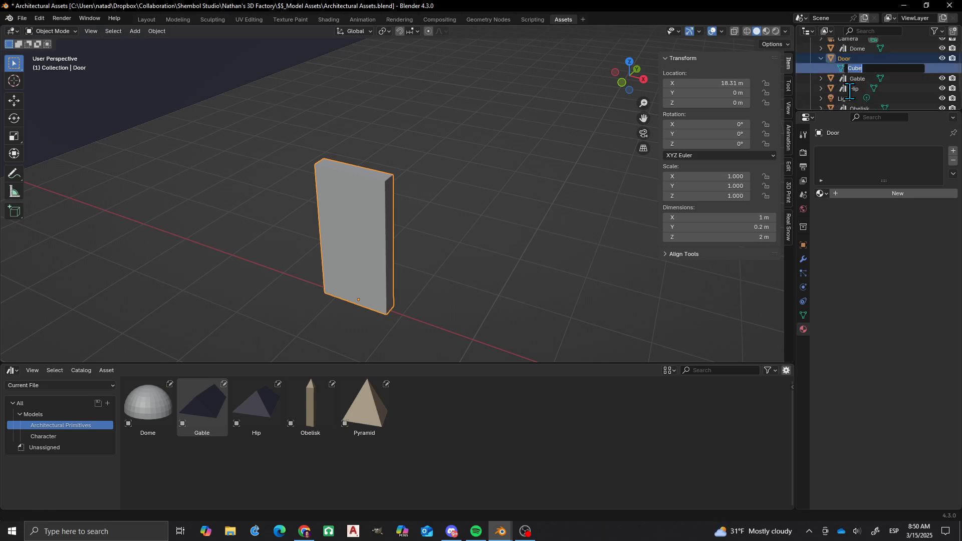
pyautogui.write('Door')
pyautogui.press('Return')
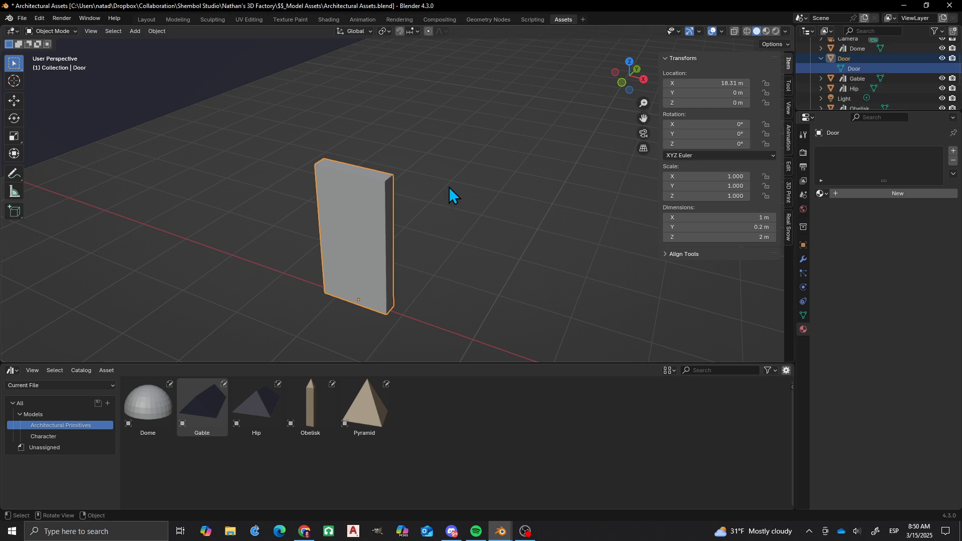
pyautogui.press('Tab')
pyautogui.press('Tab')
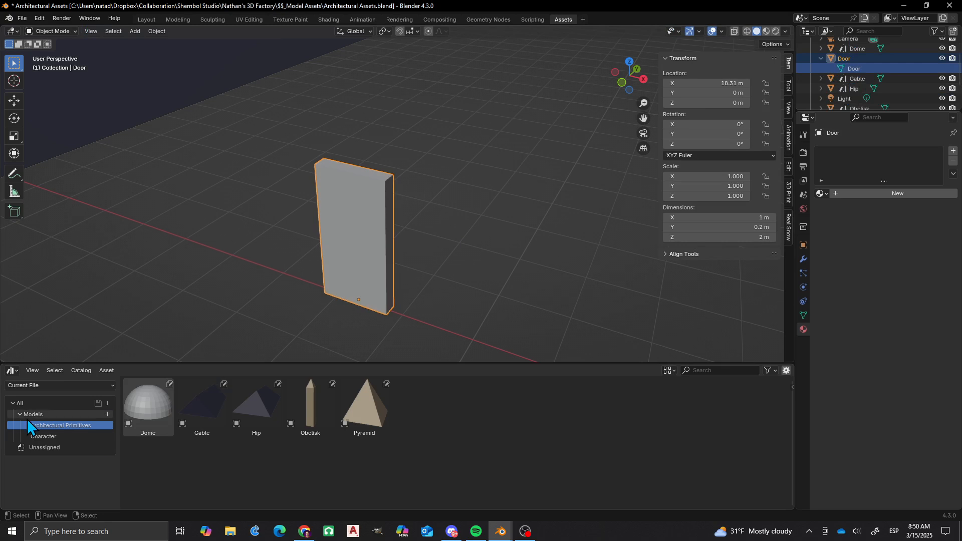
# - Look through all assets of All Libraries in the asset browser, and return it to the Current File library
pyautogui.click(30, 386)
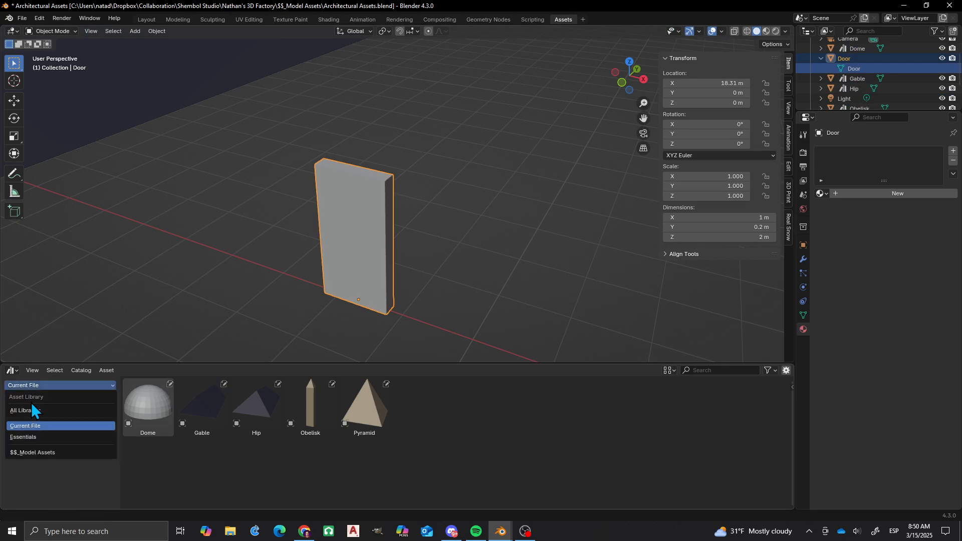
pyautogui.click(30, 410)
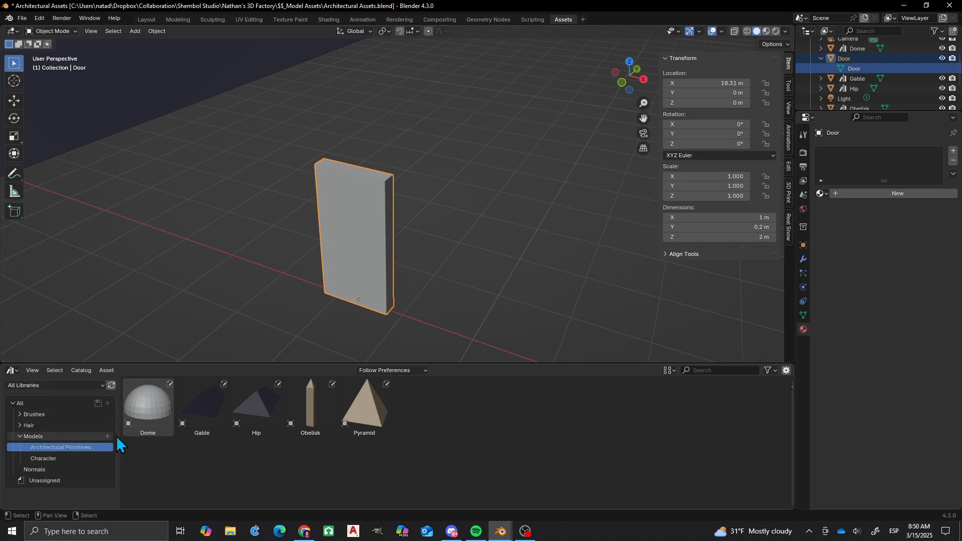
pyautogui.click(93, 403)
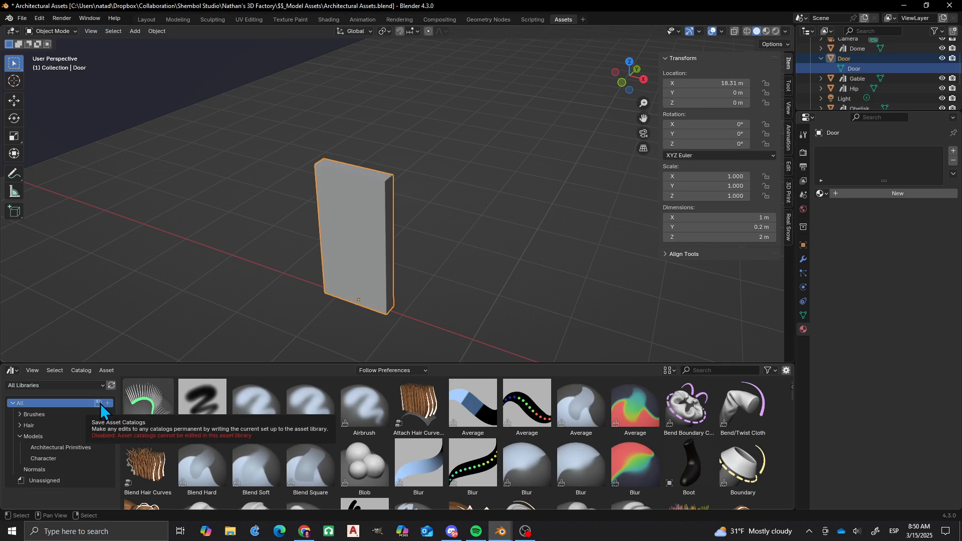
pyautogui.click(38, 386)
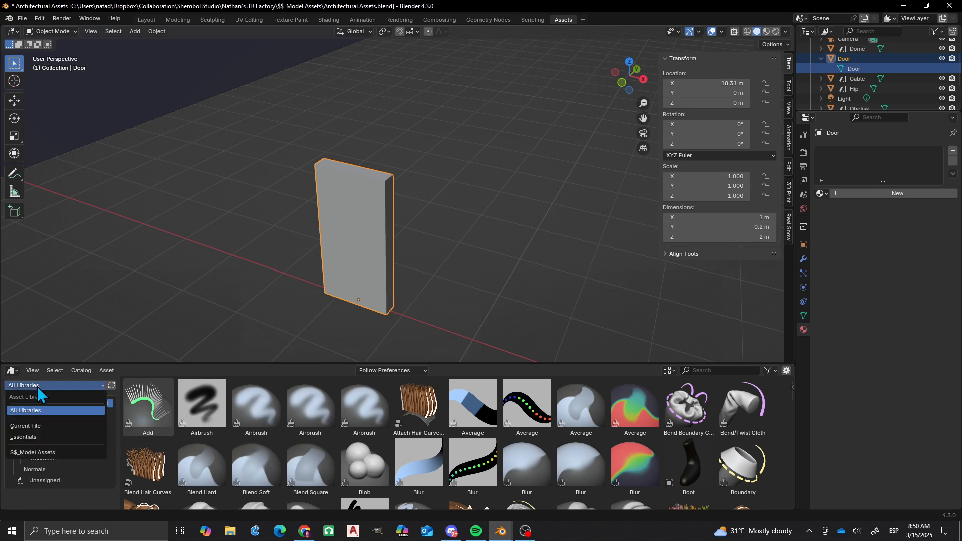
pyautogui.click(34, 425)
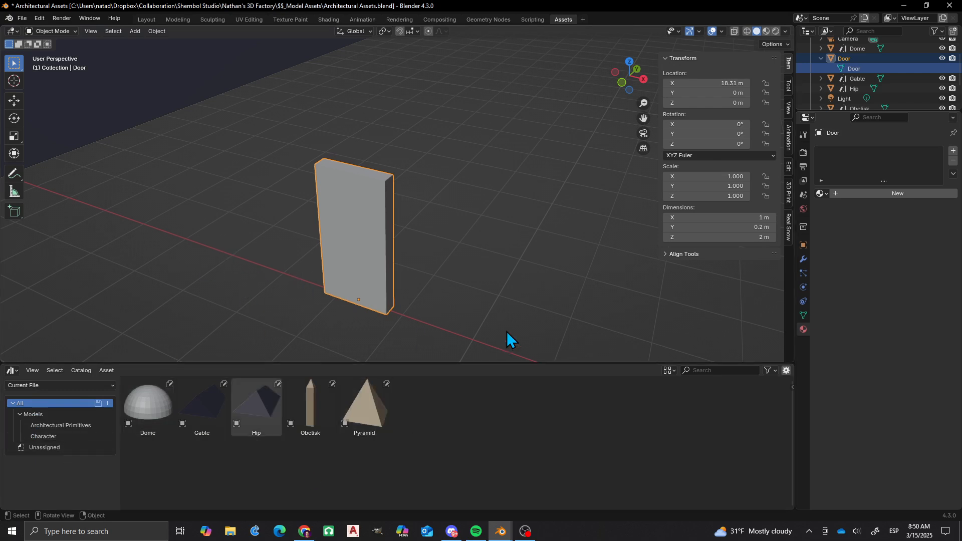
# - Mark the Door object as an asset and select it in the asset browser
pyautogui.rightClick(858, 61)
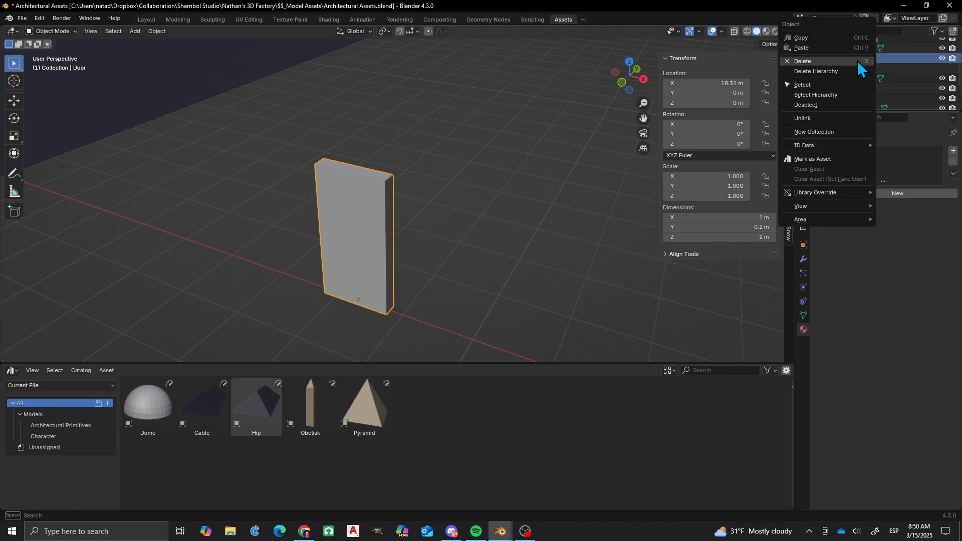
pyautogui.click(819, 159)
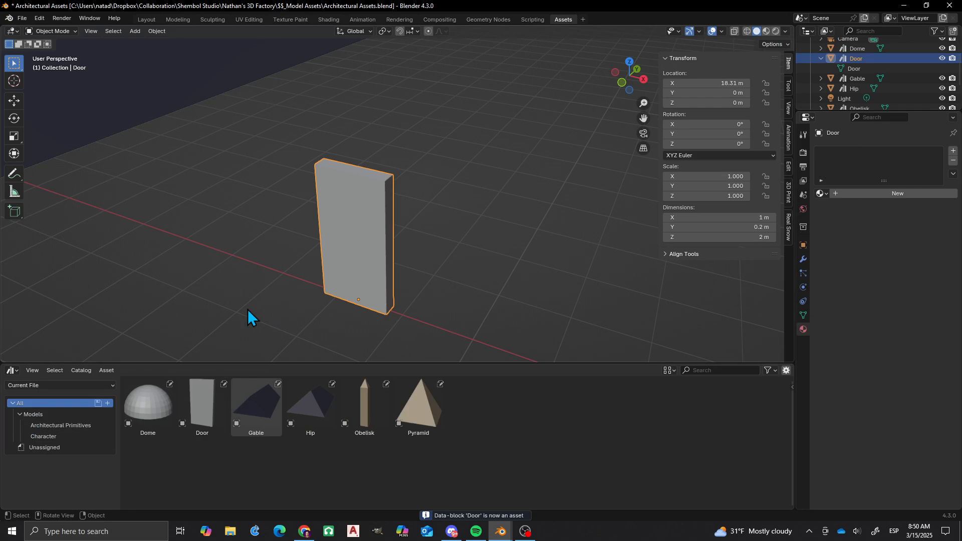
pyautogui.click(203, 413)
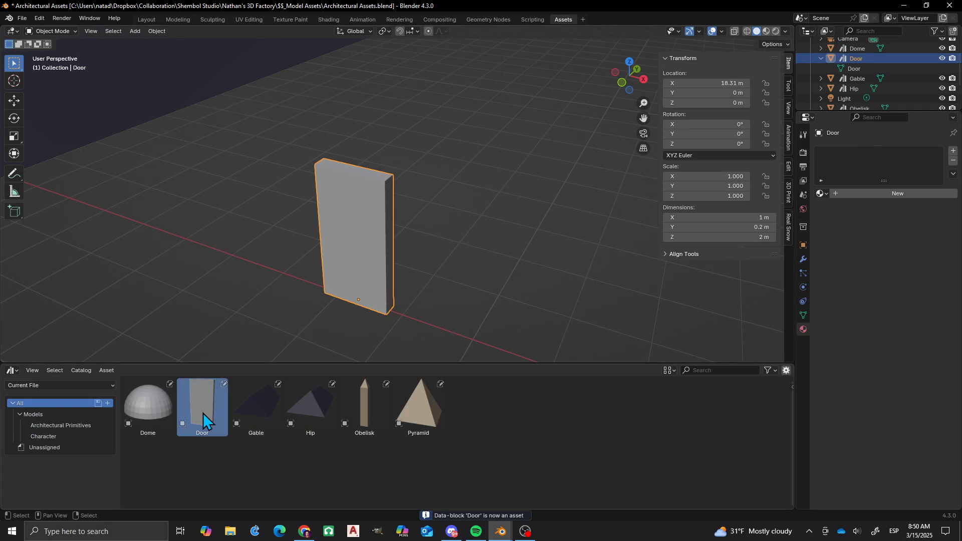
# - Create a top-level asset catalog named Doors
pyautogui.click(107, 403)
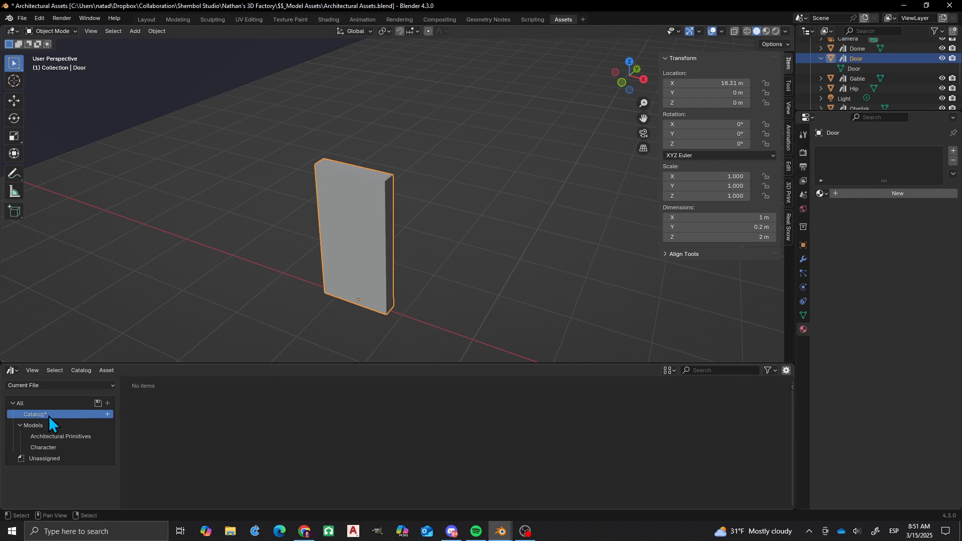
pyautogui.doubleClick(48, 415)
pyautogui.write('Door')
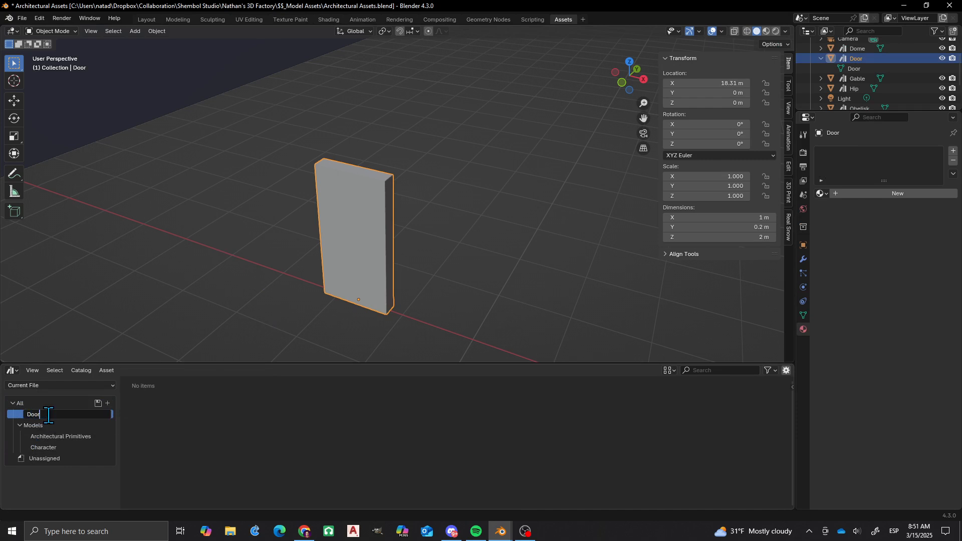
pyautogui.write('s')
pyautogui.press('Return')
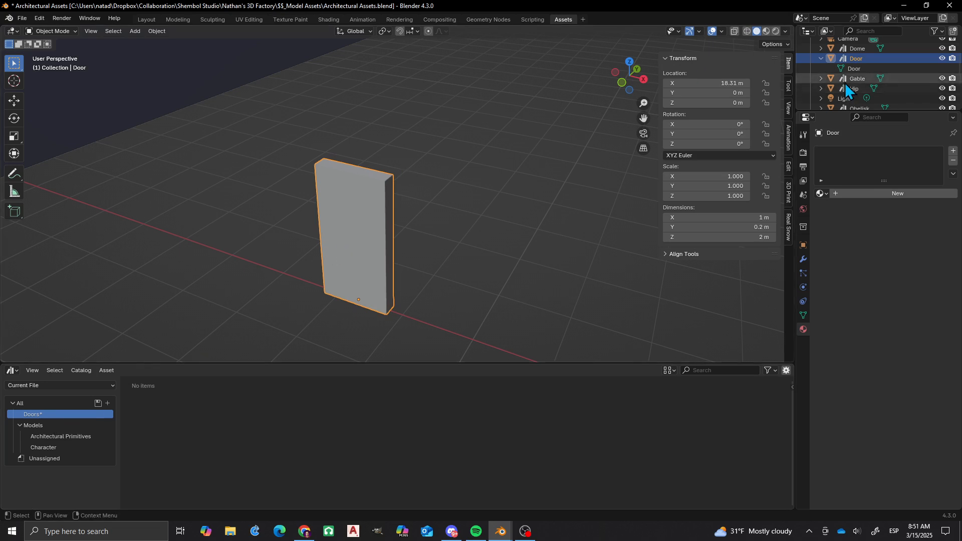
# - Rename both the door object and its mesh data to Door_Flush
pyautogui.scroll(-4, 380, 235)
pyautogui.scroll(4, 380, 262)
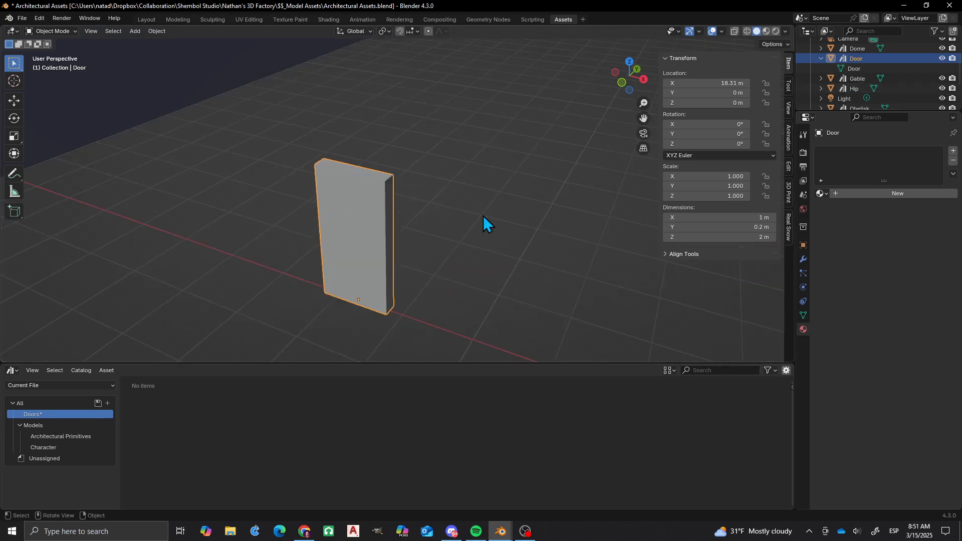
pyautogui.doubleClick(864, 59)
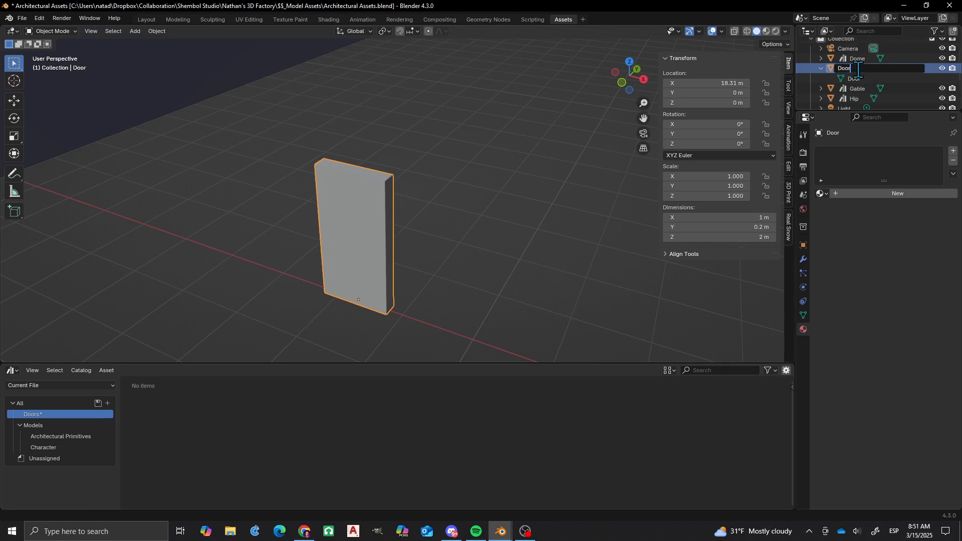
pyautogui.write('_Flush')
pyautogui.press('Return')
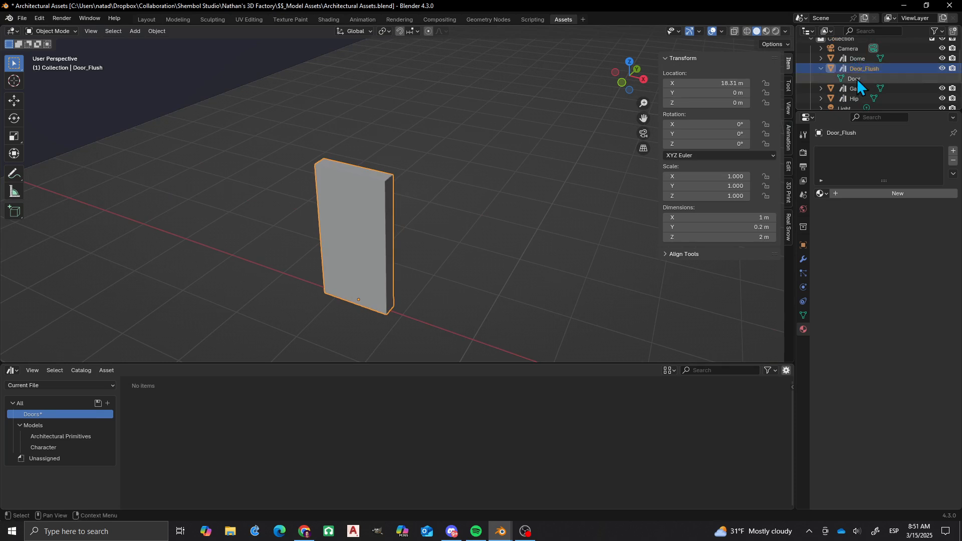
pyautogui.doubleClick(857, 79)
pyautogui.scroll(-1, 869, 75)
pyautogui.click(869, 72)
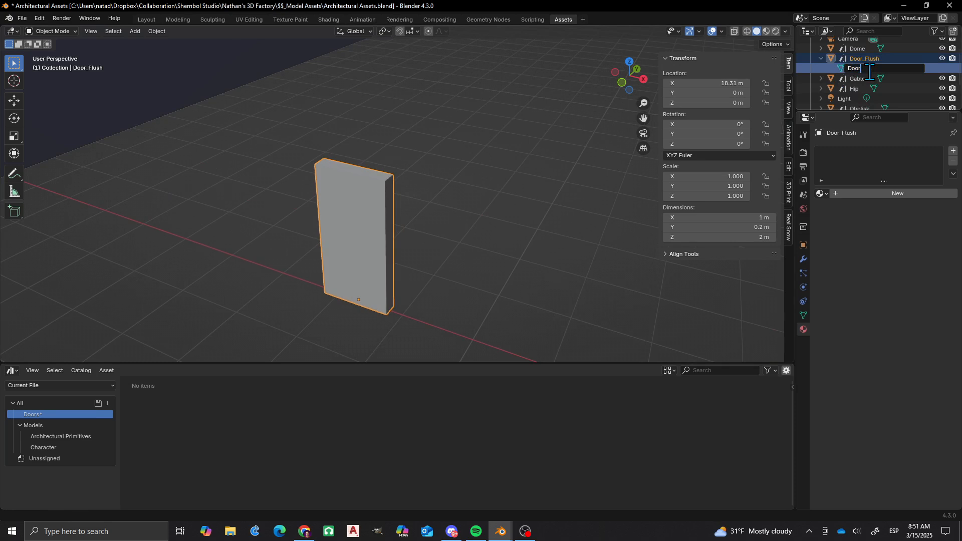
pyautogui.write('_Flush')
pyautogui.press('Return')
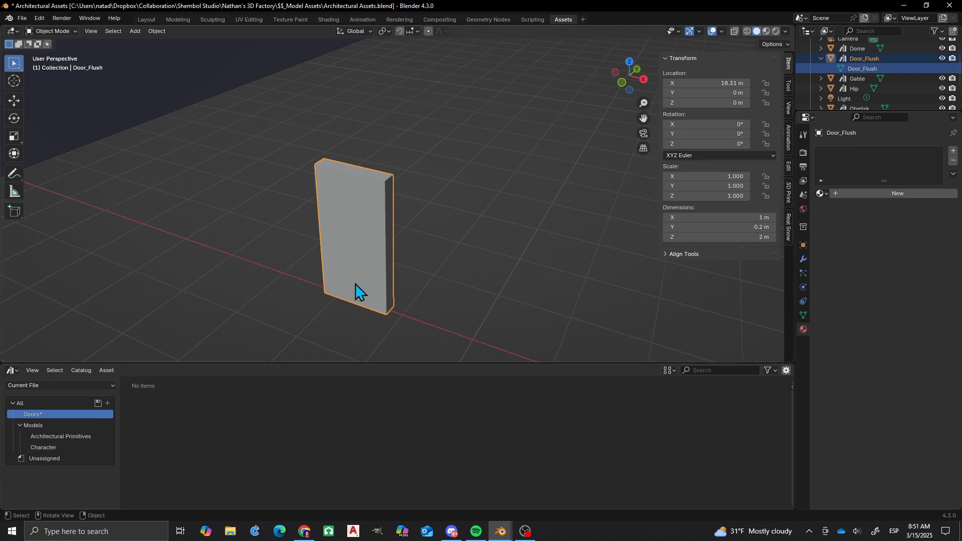
# - Assign the Door_Flush asset from the unassigned assets to the Doors catalog
pyautogui.click(35, 458)
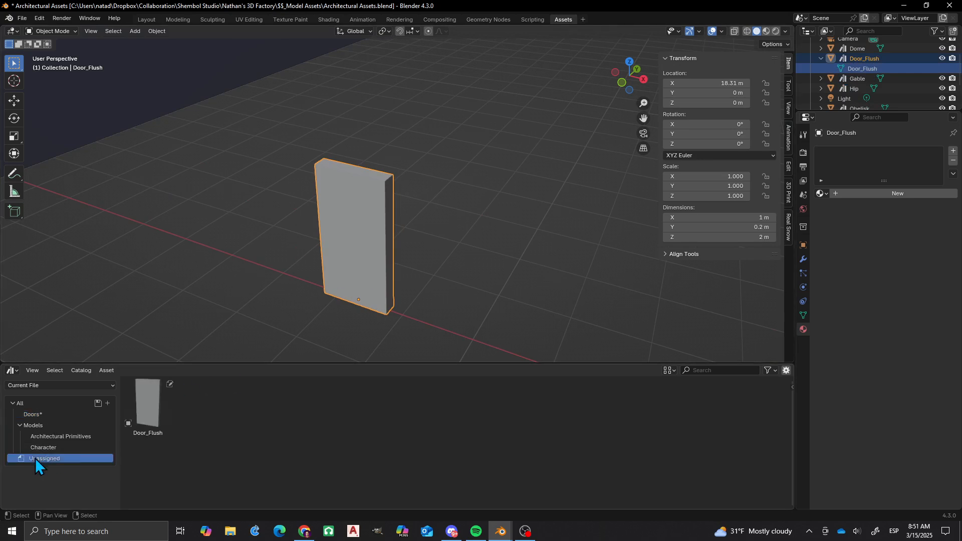
pyautogui.click(146, 412)
pyautogui.moveTo(156, 416); pyautogui.dragTo(40, 410)
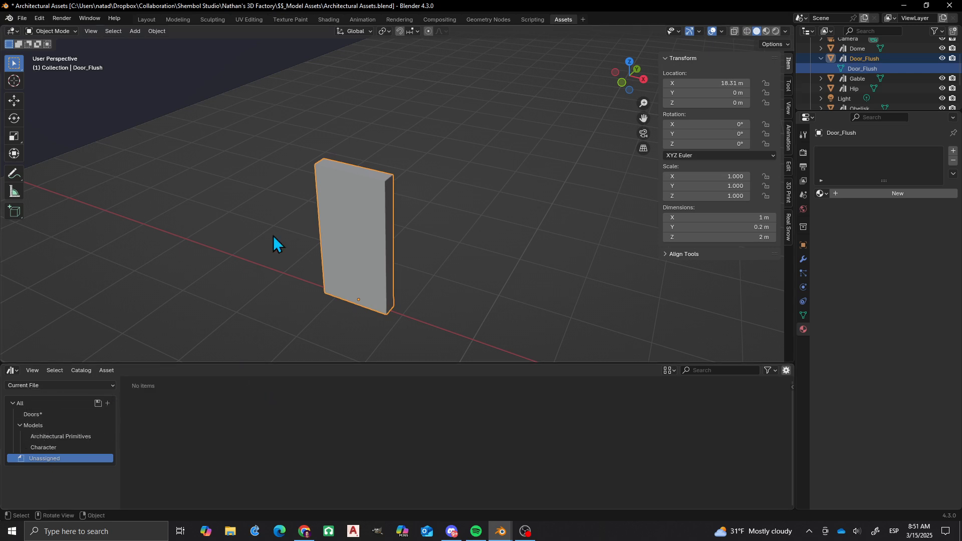
# - Show the Doors catalog's assets and reselect the Door_Flush object in the scene
pyautogui.click(234, 235)
pyautogui.scroll(-6, 417, 251)
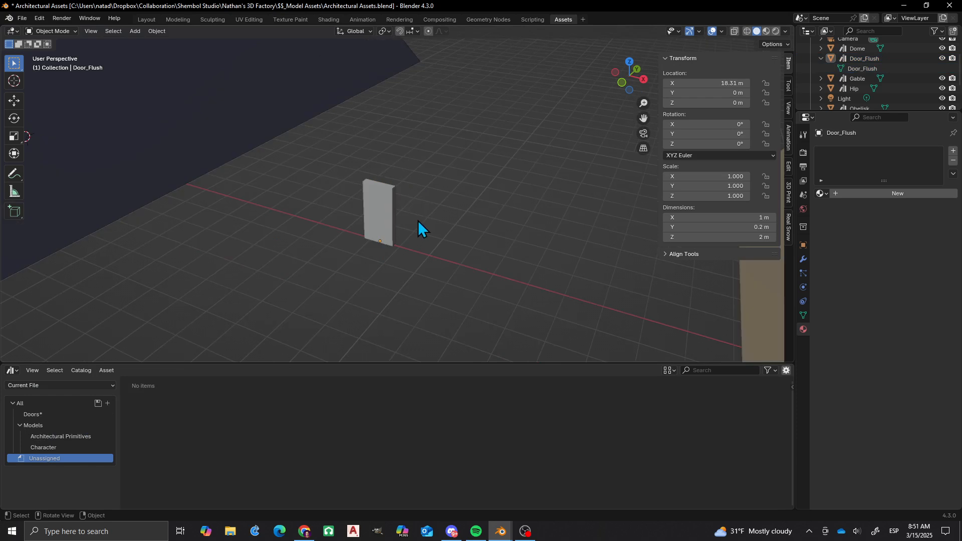
pyautogui.scroll(-4, 413, 228)
pyautogui.keyDown('shift'); pyautogui.moveTo(410, 245); pyautogui.dragTo(353, 257, button='middle'); pyautogui.keyUp('shift')
pyautogui.scroll(3, 390, 216)
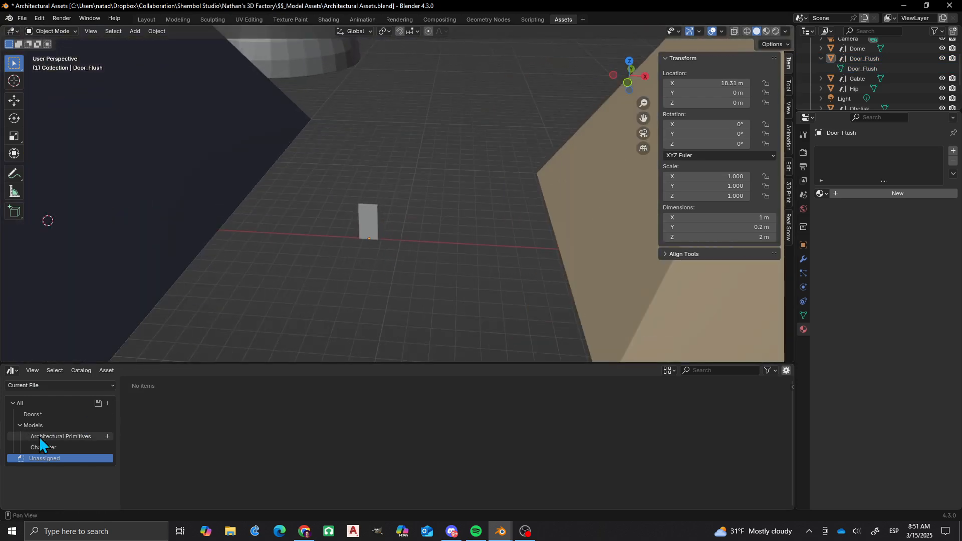
pyautogui.click(42, 416)
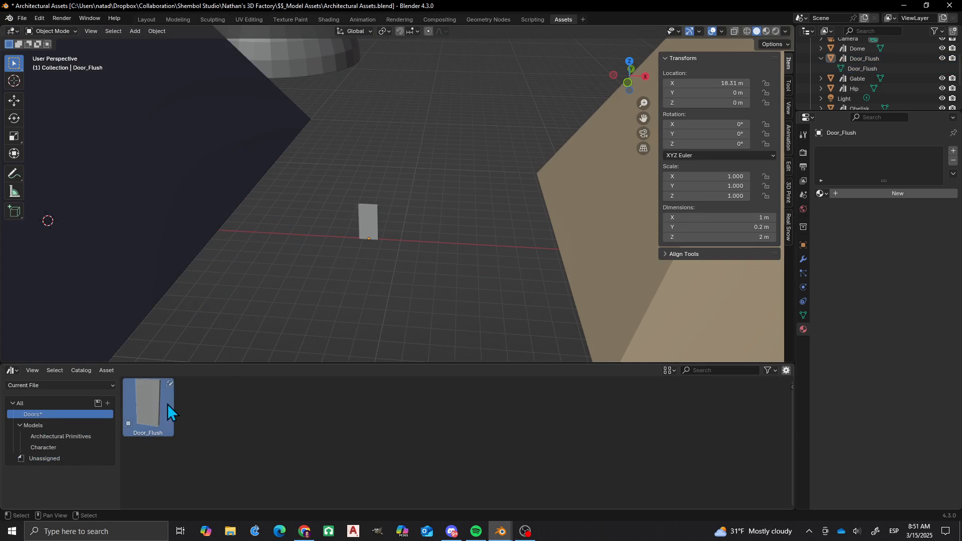
pyautogui.click(370, 230)
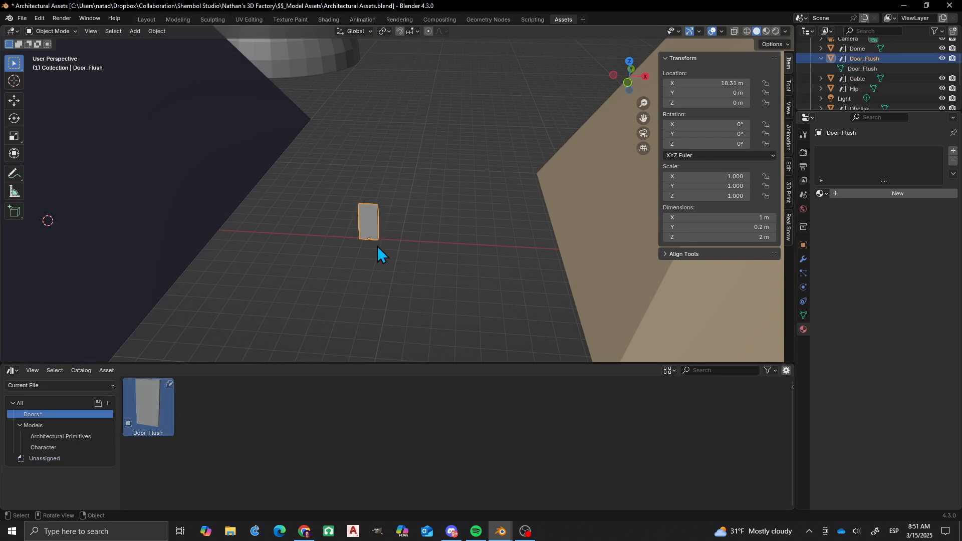
pyautogui.scroll(5, 378, 245)
pyautogui.scroll(-4, 305, 257)
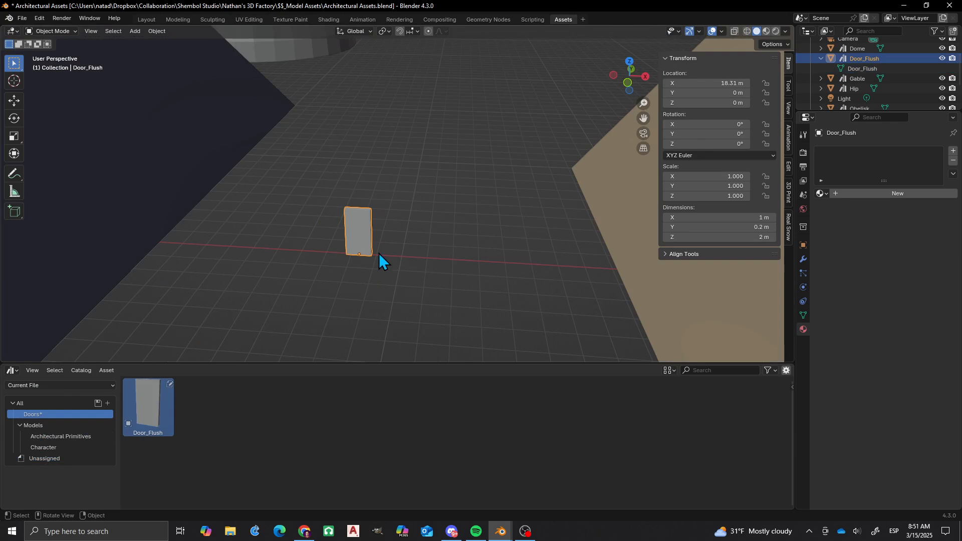
# - Move the Doors catalog under the Models catalog
pyautogui.scroll(-4, 379, 250)
pyautogui.scroll(3, 383, 257)
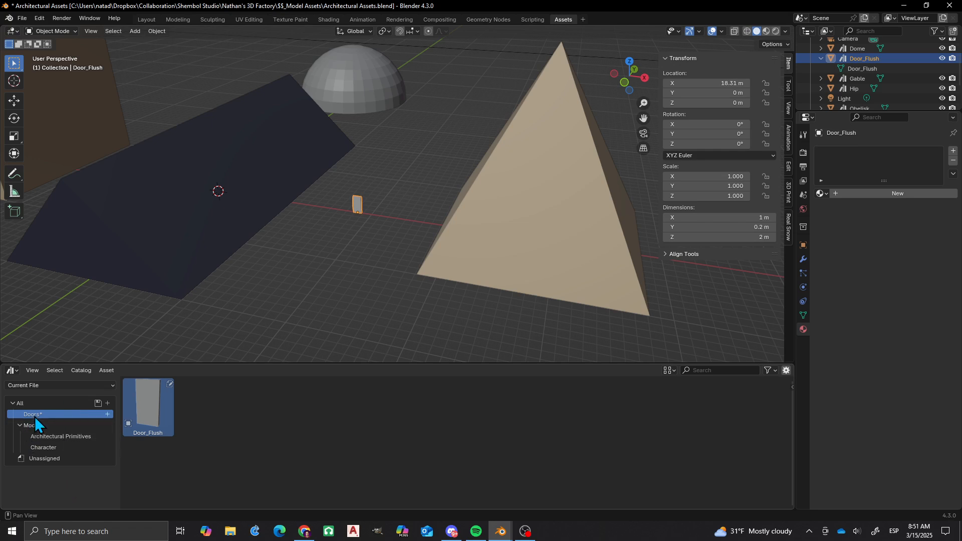
pyautogui.moveTo(34, 416); pyautogui.dragTo(35, 428)
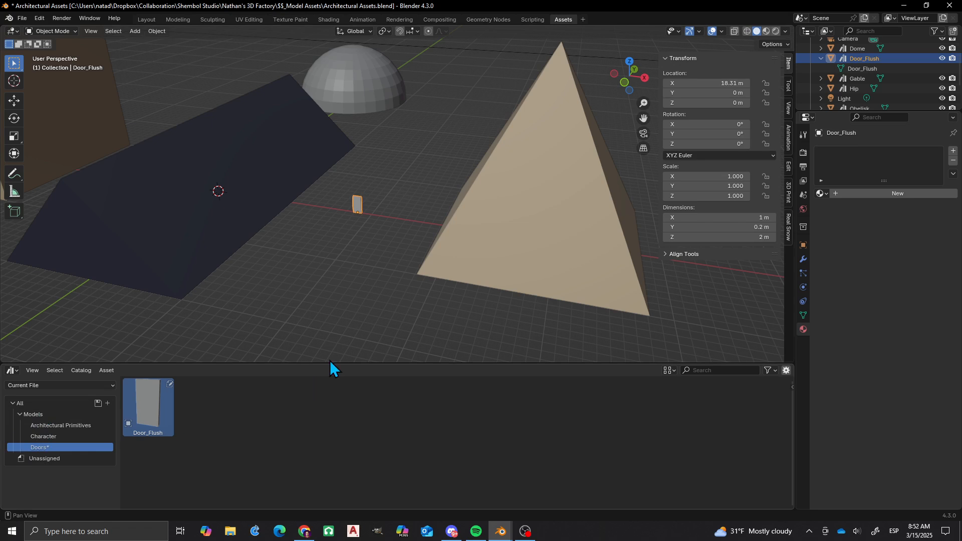
# - Switch the asset browser to All Libraries and review the assets in the Character, Architectural Primitives and Models catalogs
pyautogui.click(65, 385)
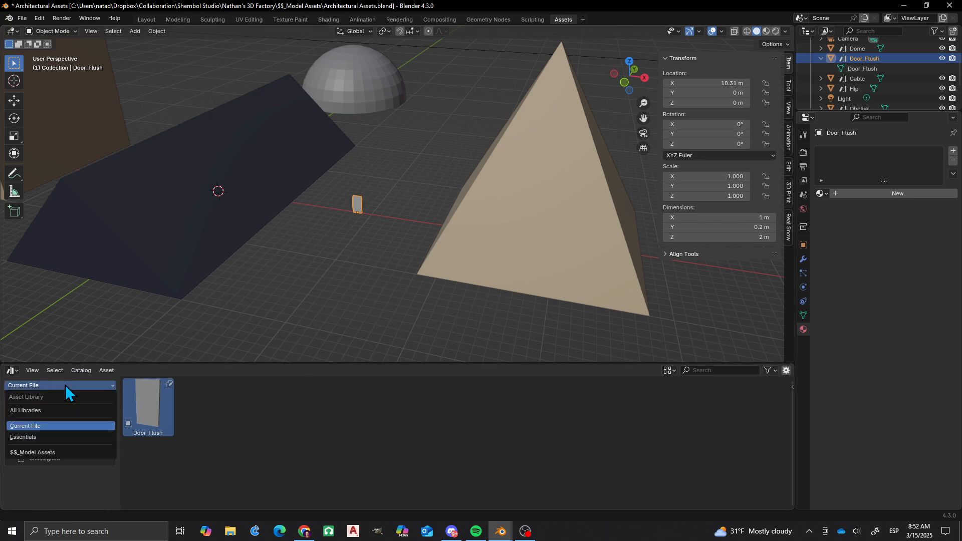
pyautogui.click(33, 411)
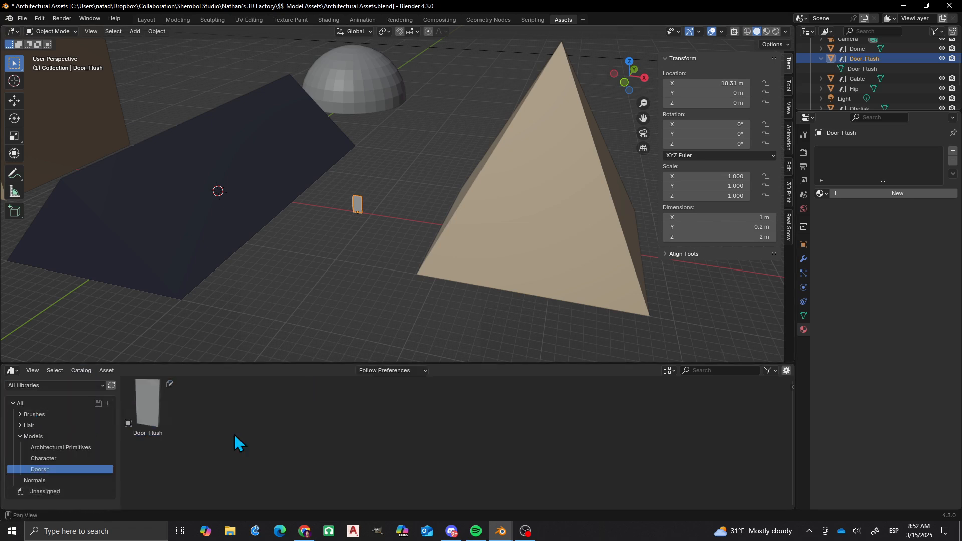
pyautogui.click(50, 458)
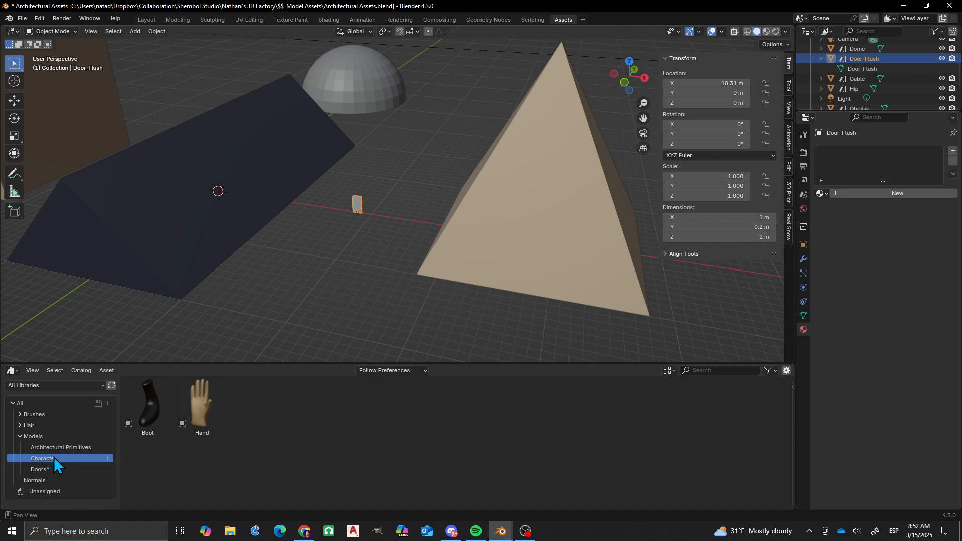
pyautogui.click(61, 449)
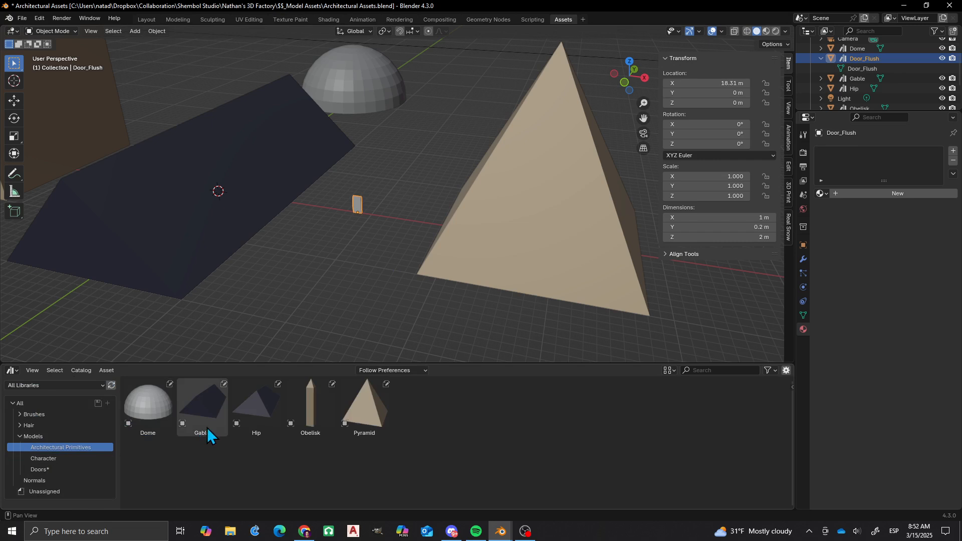
pyautogui.click(43, 436)
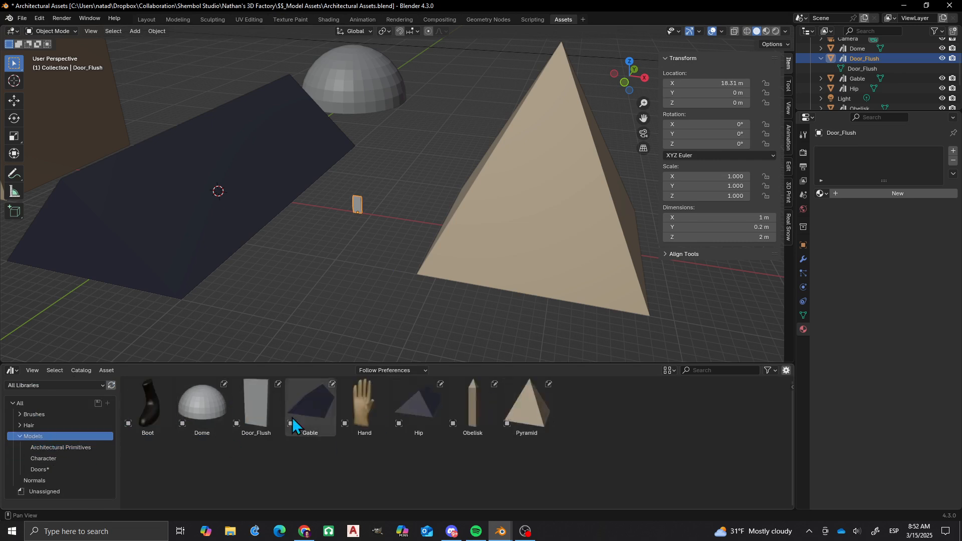
# - Rename both the Door_Flush object and its mesh data to Flush Door, leaving nothing selected in the scene
pyautogui.doubleClick(868, 58)
pyautogui.write('Flush Door')
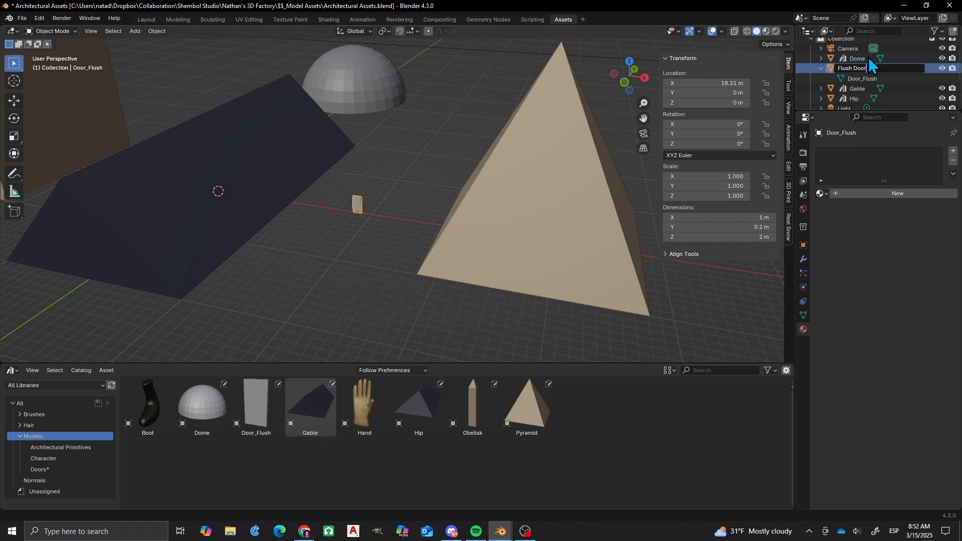
pyautogui.press('Return')
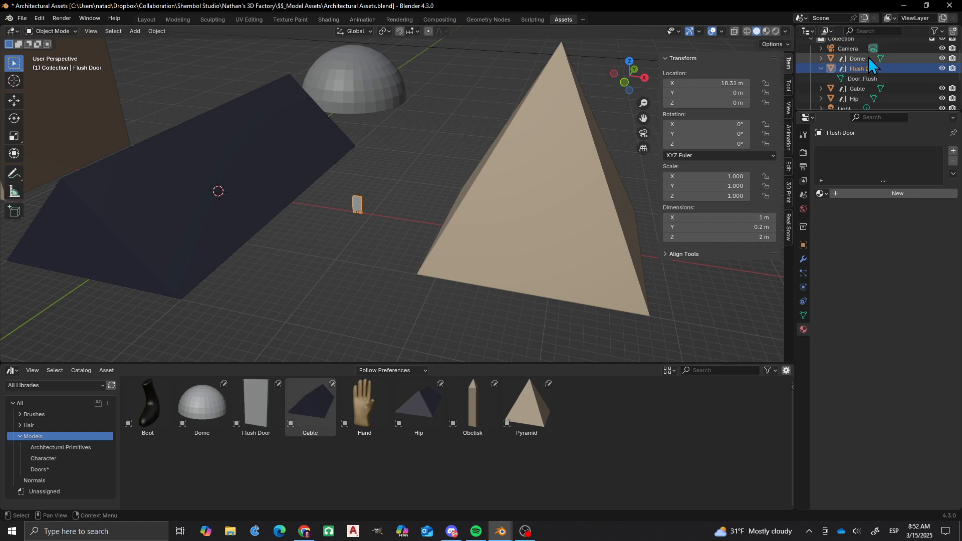
pyautogui.doubleClick(875, 65)
pyautogui.hotkey('ctrl', 'c')
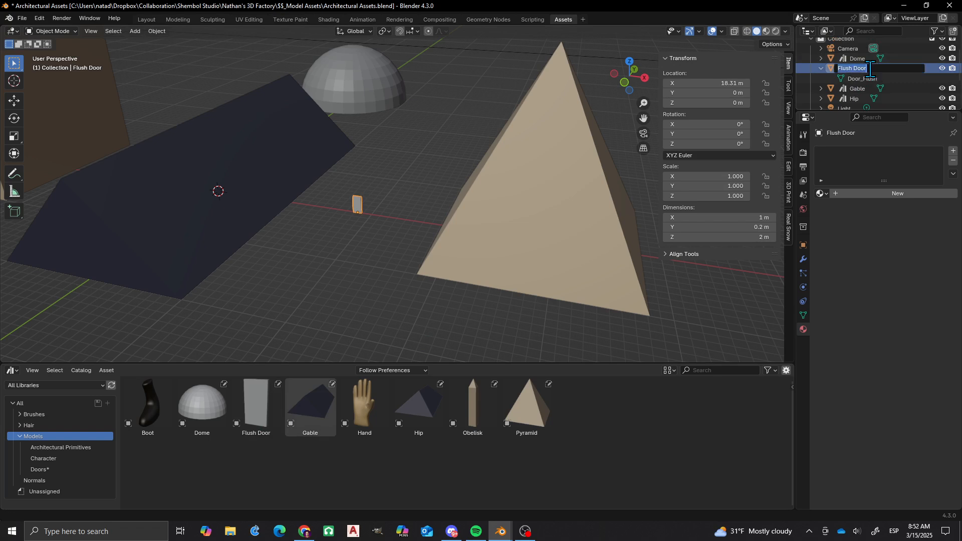
pyautogui.doubleClick(869, 77)
pyautogui.scroll(-1, 869, 78)
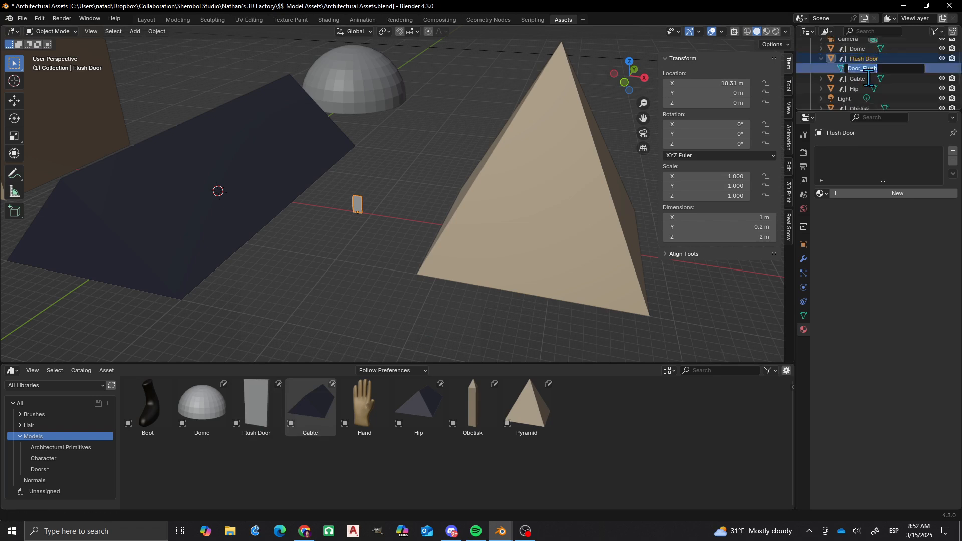
pyautogui.hotkey('ctrl', 'v')
pyautogui.press('Return')
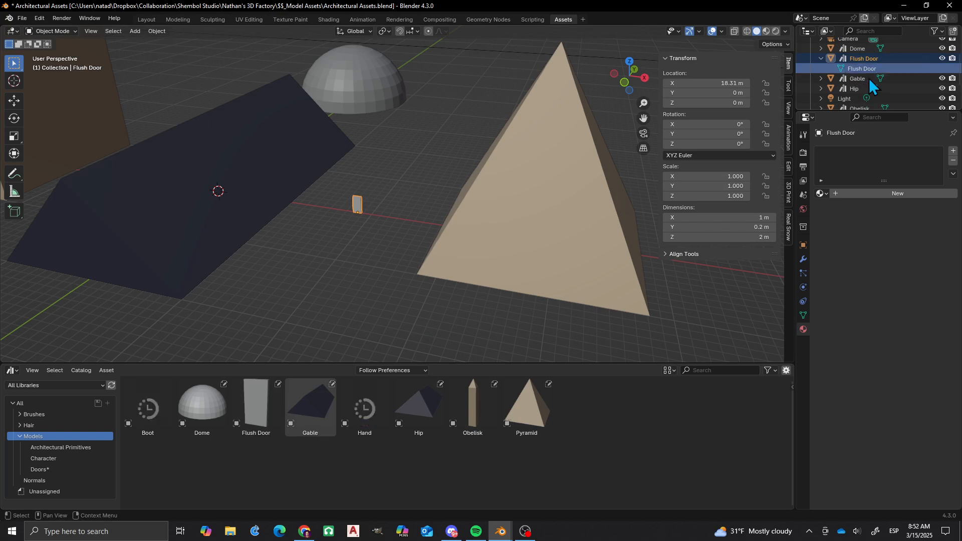
pyautogui.click(392, 178)
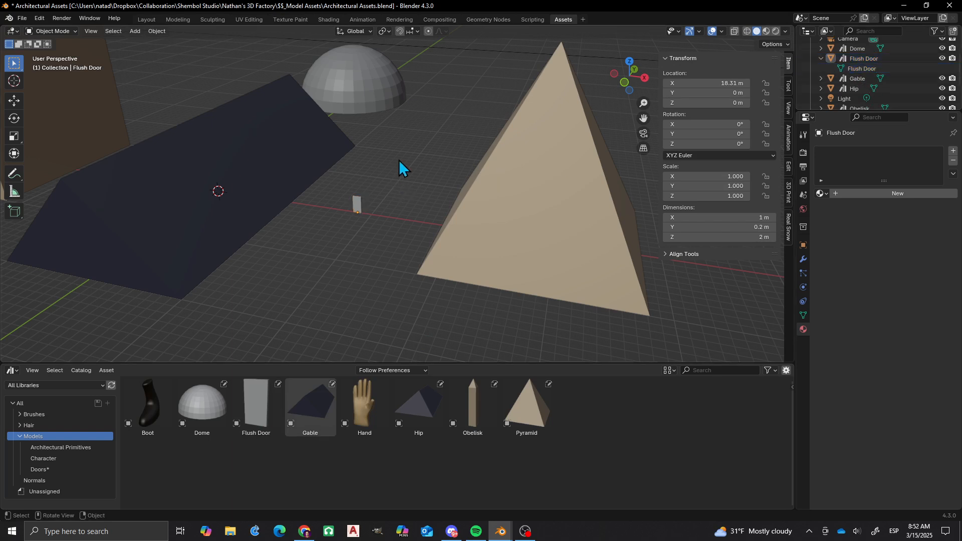